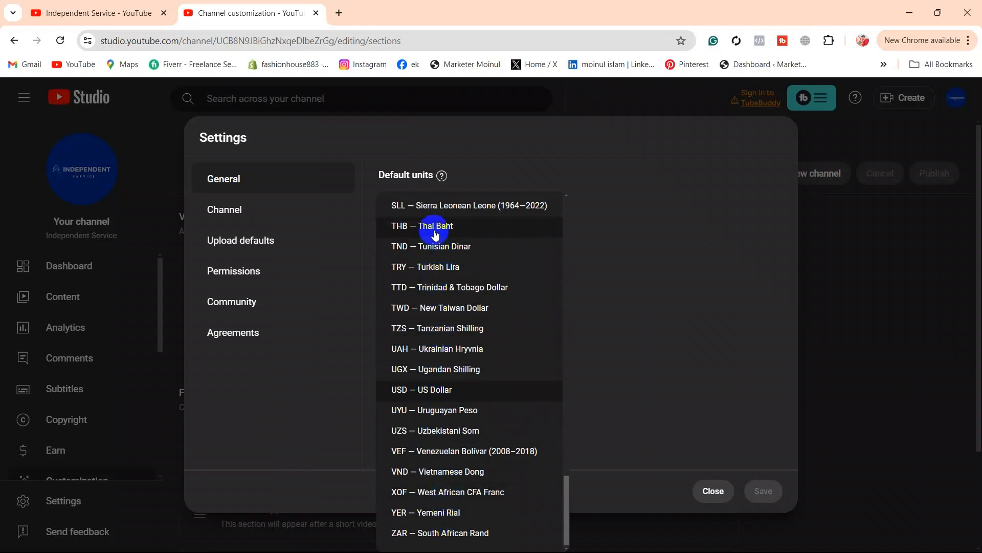
Step: Keep USD — US Dollar as the default currency in General settings
{"action": "scroll", "coordinate": [437, 230], "scroll_direction": "up", "scroll_amount": 3}
{"action": "scroll", "coordinate": [440, 244], "scroll_direction": "up", "scroll_amount": 10}
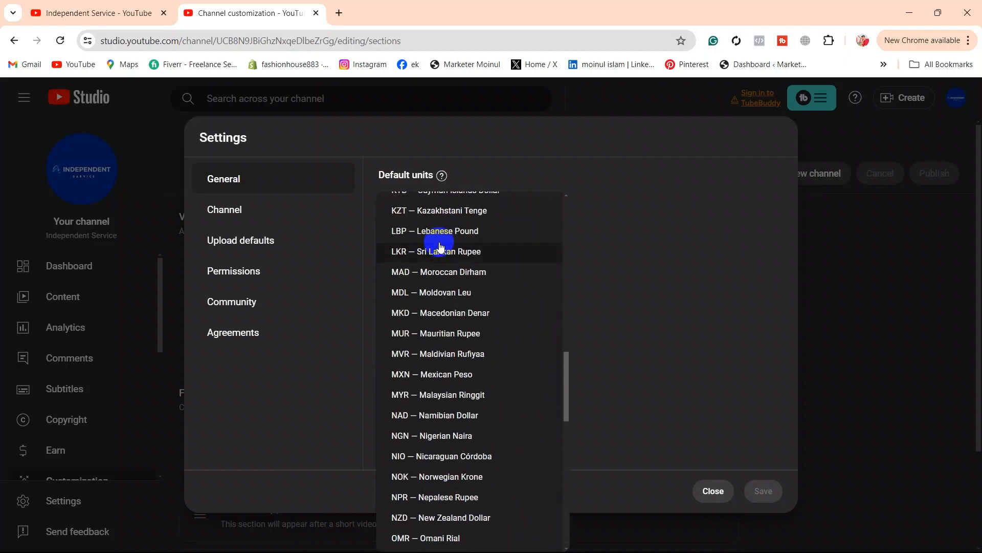
{"action": "left_click", "coordinate": [639, 337]}
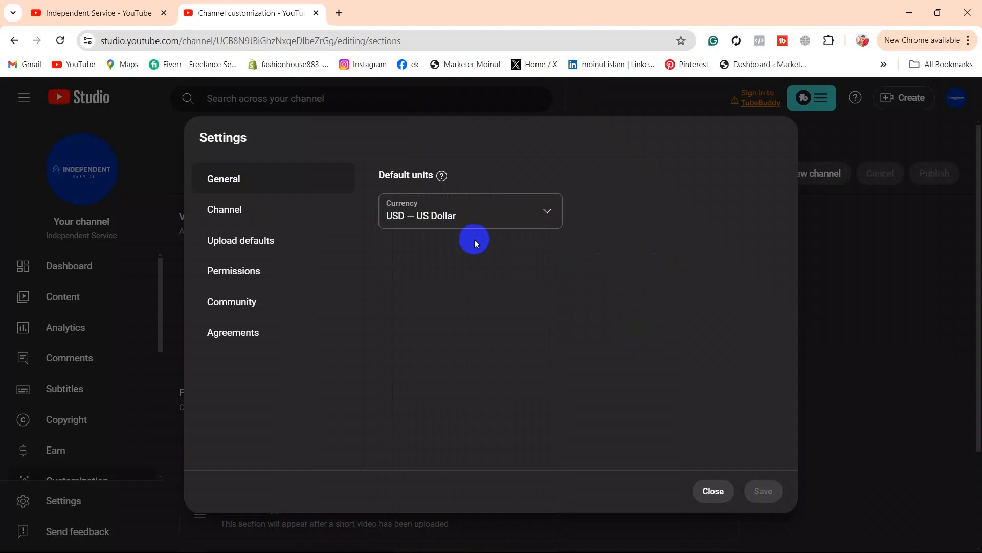
Step: In Channel settings, keep Bangladesh as country of residence and remove the M & O keyword
{"action": "left_click", "coordinate": [275, 219]}
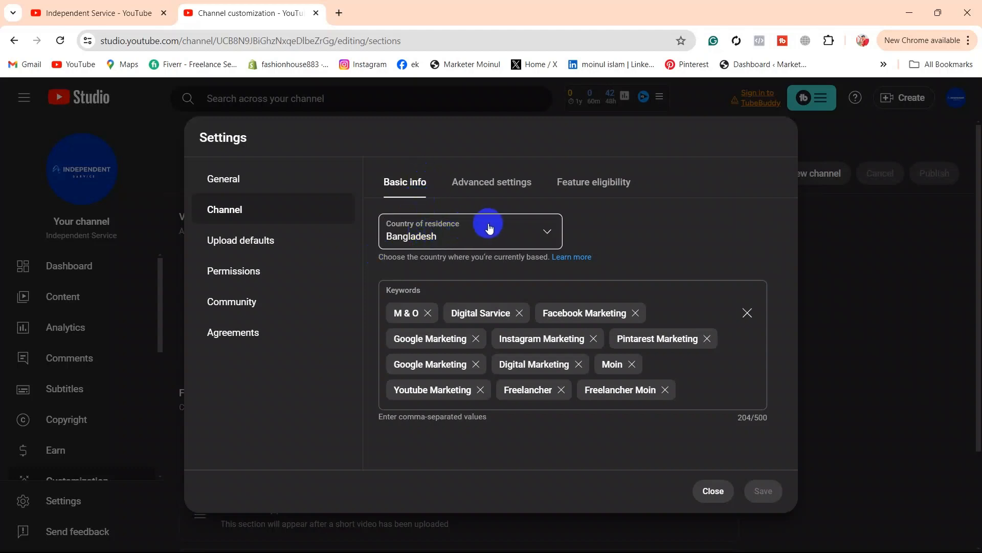
{"action": "left_click", "coordinate": [549, 234]}
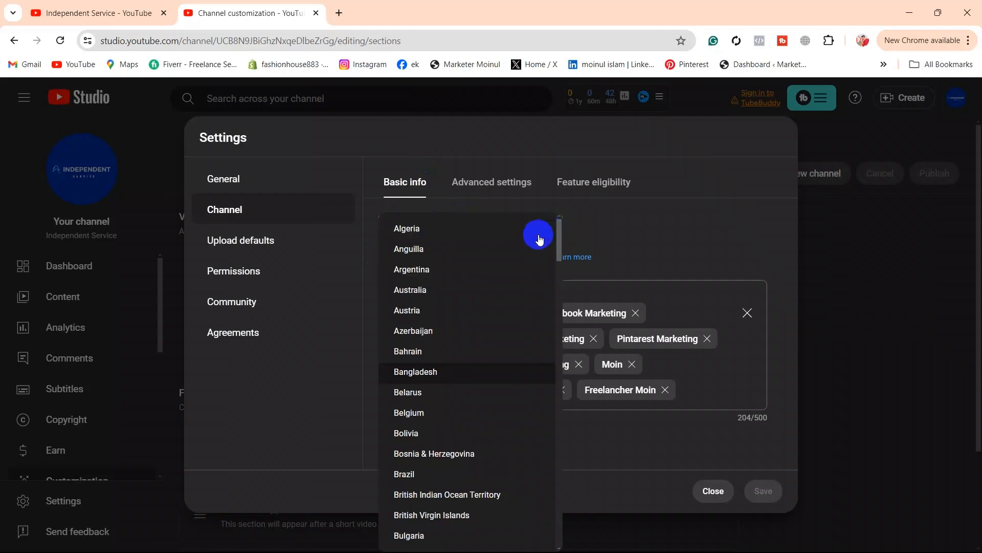
{"action": "left_click", "coordinate": [437, 366]}
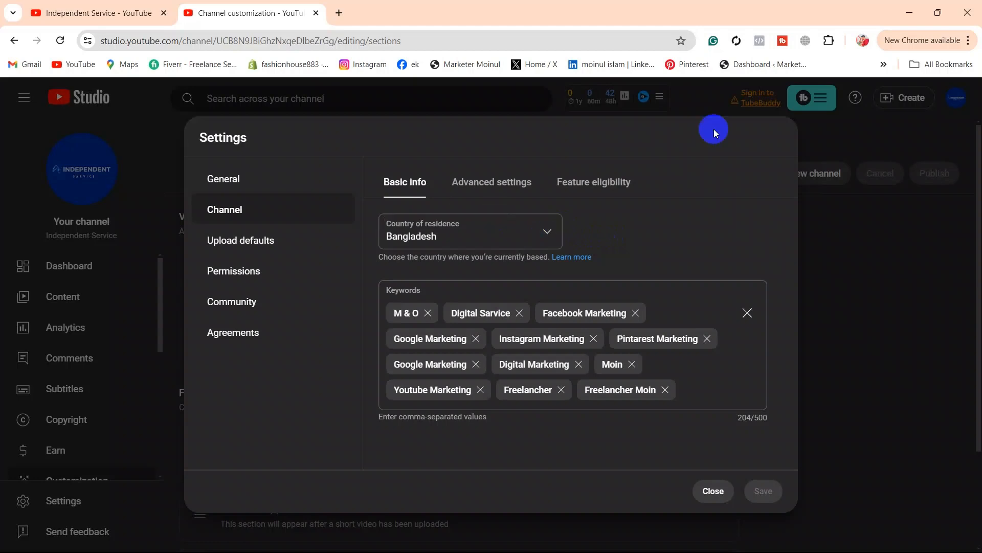
{"action": "left_click", "coordinate": [427, 312]}
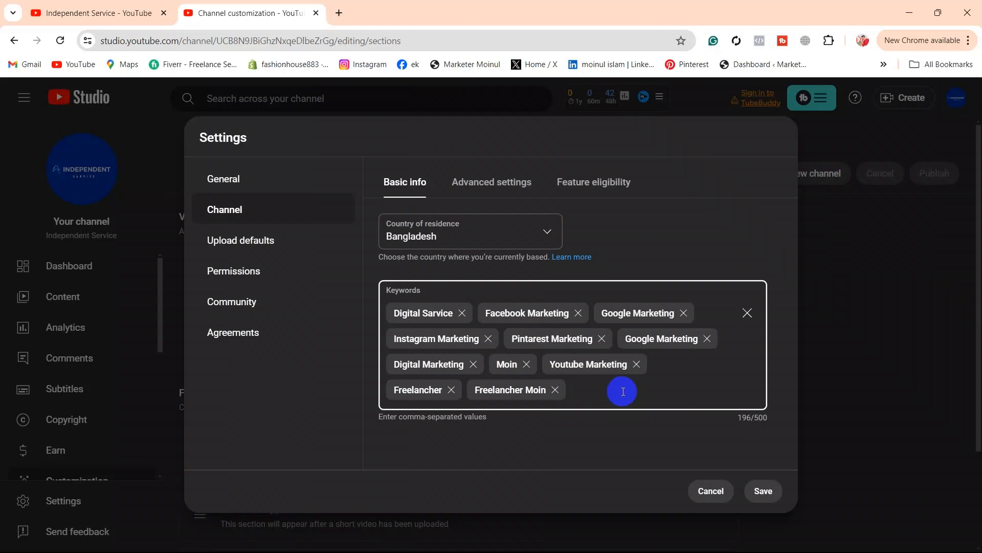
Step: Add the keyword 'Independent sarvice', then switch to the Advanced settings section
{"action": "type", "text": "Indep"}
{"action": "type", "text": "endent sarvice"}
{"action": "key", "text": "Return"}
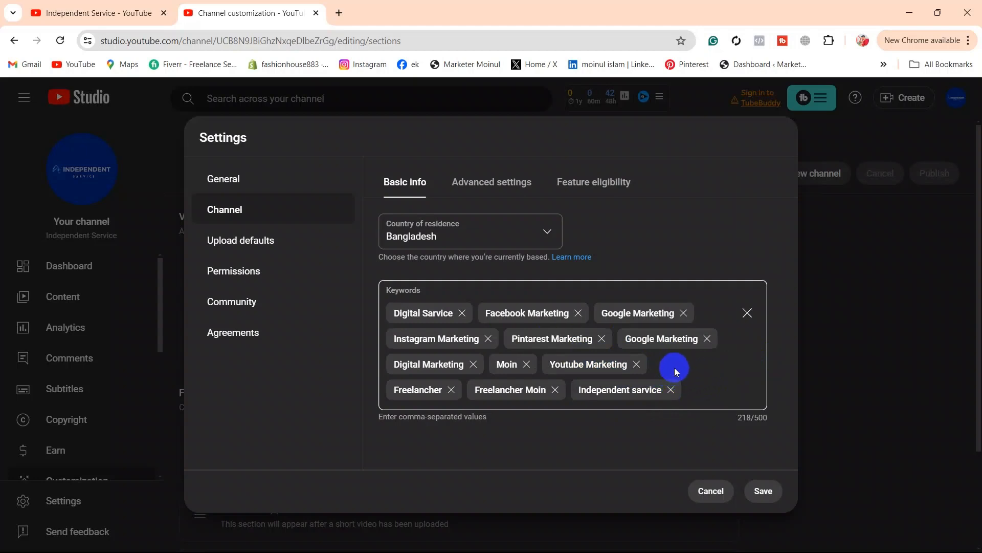
{"action": "left_click", "coordinate": [477, 182]}
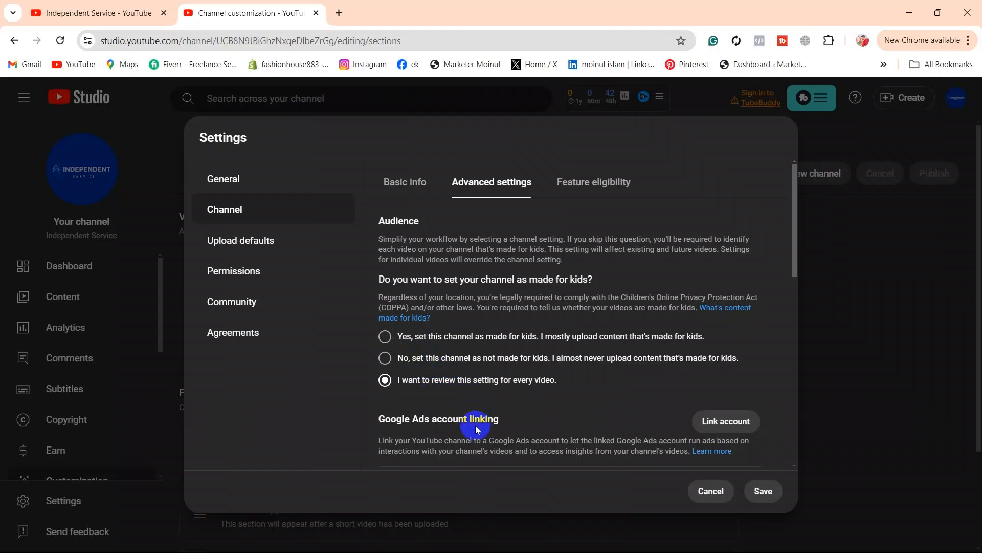
Step: Start linking a Google Ads account from Advanced settings, and open a new browser tab
{"action": "scroll", "coordinate": [471, 417], "scroll_direction": "down", "scroll_amount": 2}
{"action": "scroll", "coordinate": [468, 404], "scroll_direction": "down", "scroll_amount": 1}
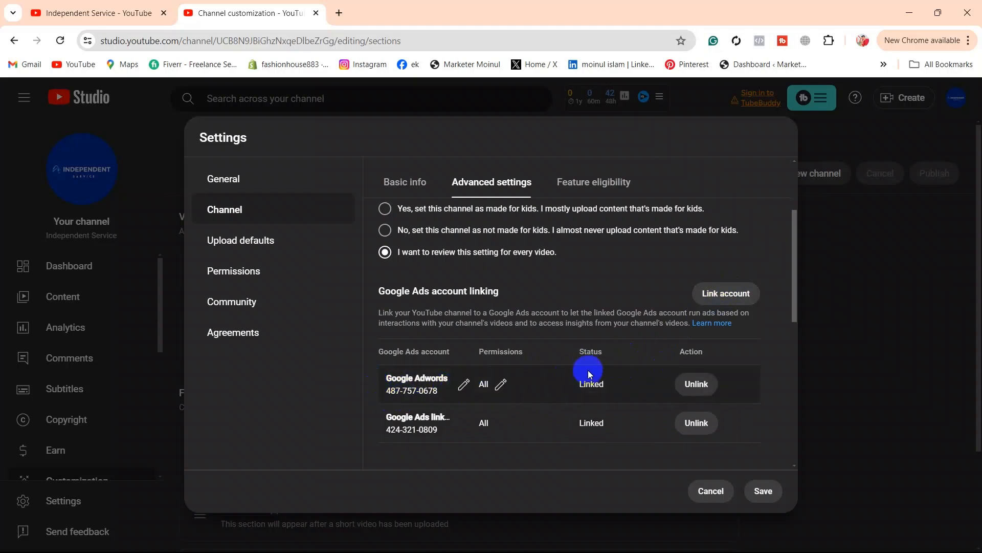
{"action": "left_click", "coordinate": [724, 299]}
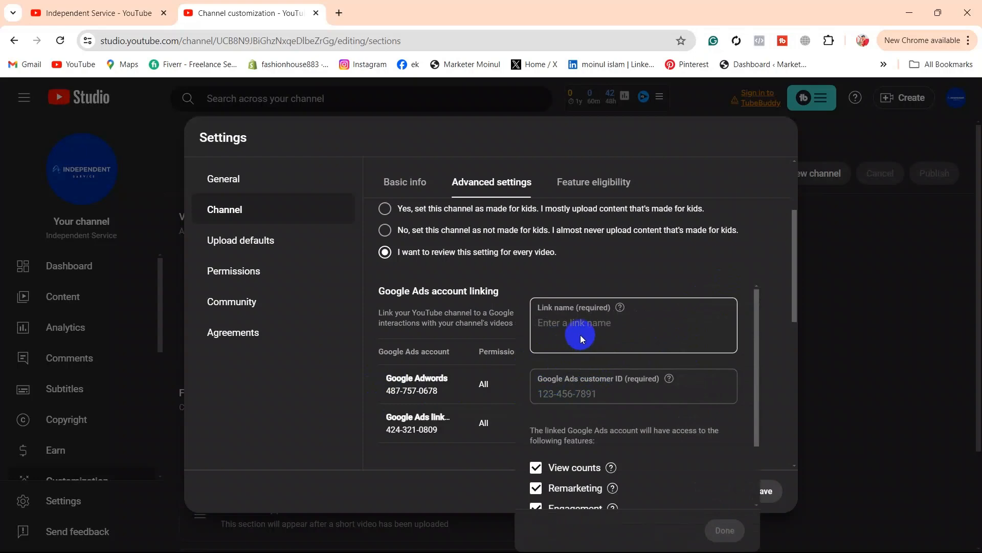
{"action": "left_click", "coordinate": [338, 13]}
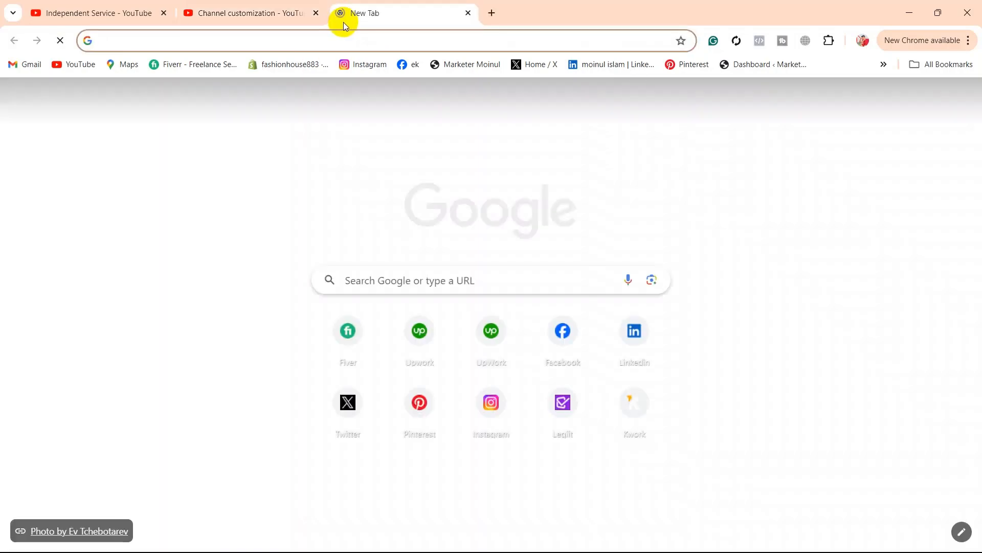
Step: Search for 'google adwords' and scroll the results down to the Google Ads link
{"action": "type", "text": "googl"}
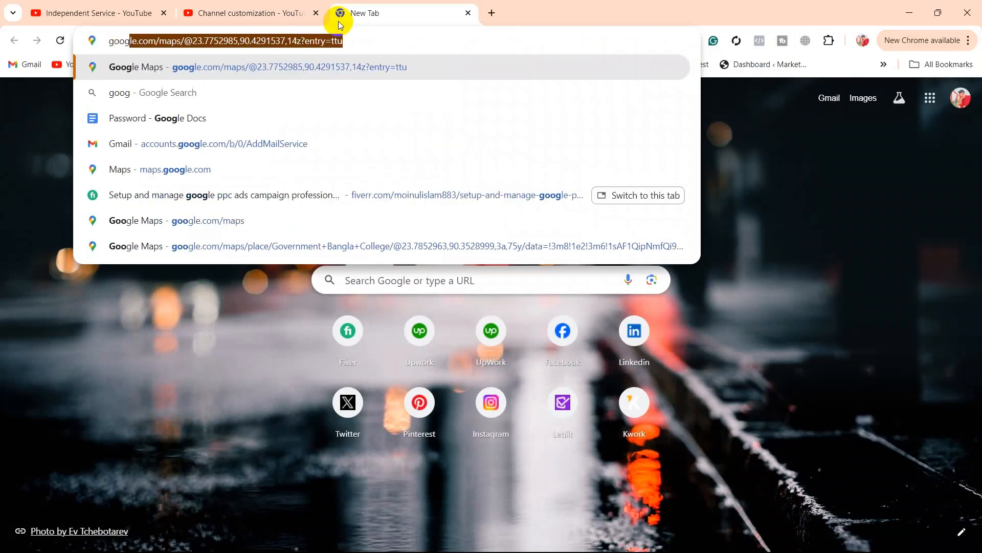
{"action": "type", "text": "e"}
{"action": "type", "text": "ad"}
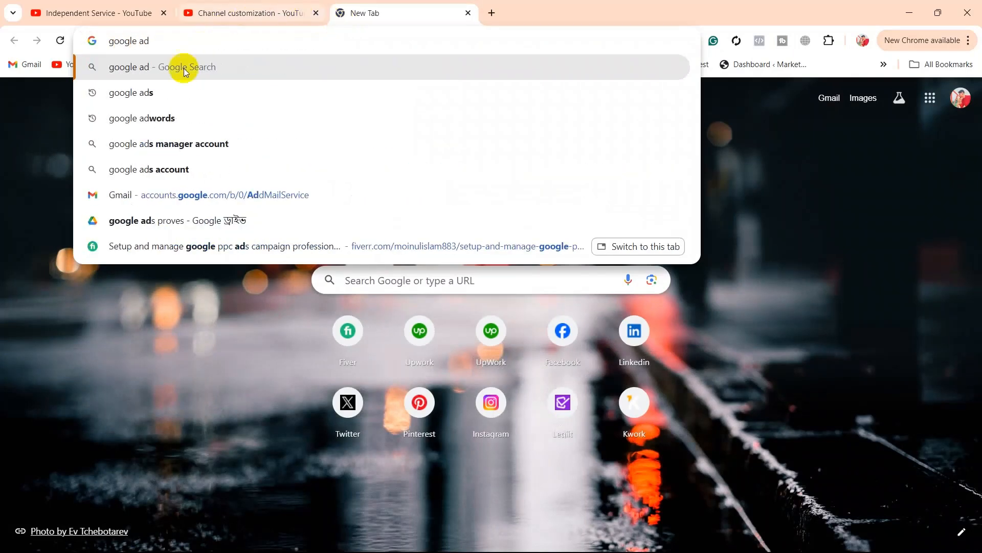
{"action": "left_click", "coordinate": [189, 115]}
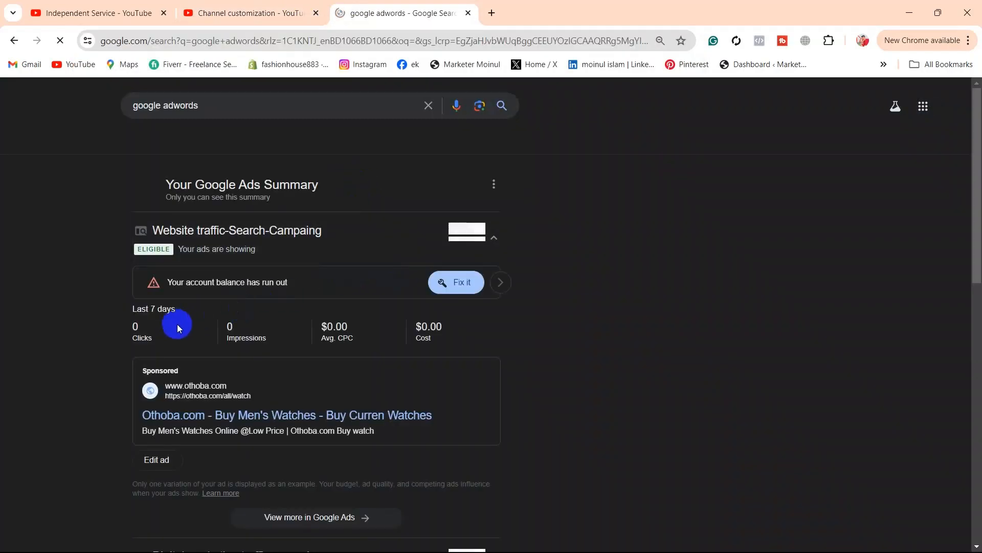
{"action": "scroll", "coordinate": [336, 375], "scroll_direction": "down", "scroll_amount": 10}
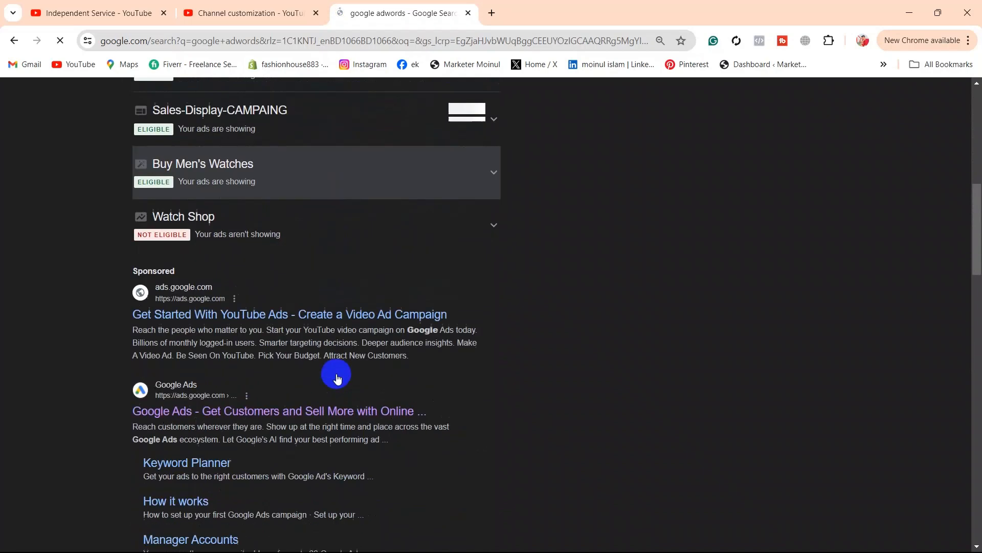
{"action": "scroll", "coordinate": [336, 373], "scroll_direction": "down", "scroll_amount": 2}
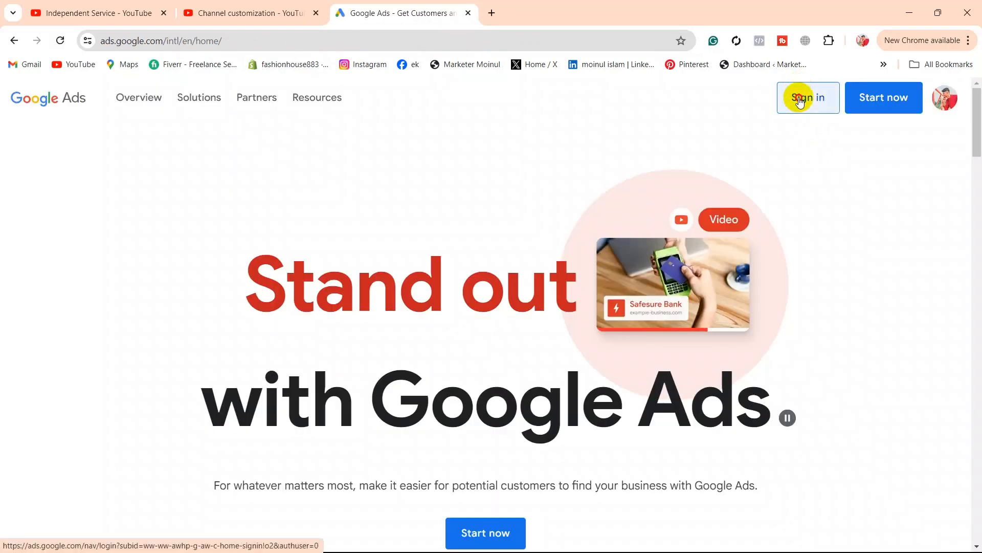
Step: Sign in to Google Ads, open the main account, and select its customer ID for copying
{"action": "left_click", "coordinate": [800, 100]}
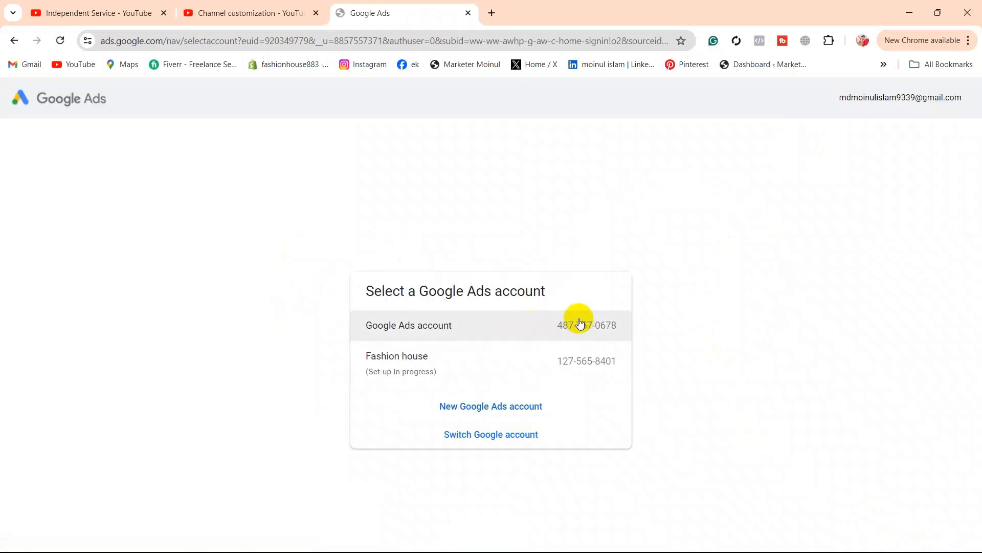
{"action": "left_click", "coordinate": [579, 325]}
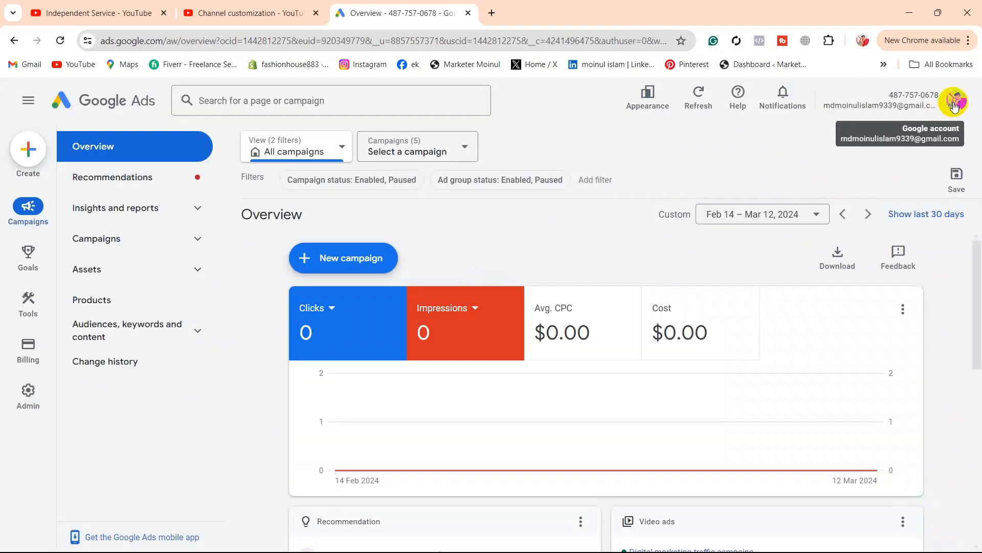
{"action": "left_click", "coordinate": [954, 106]}
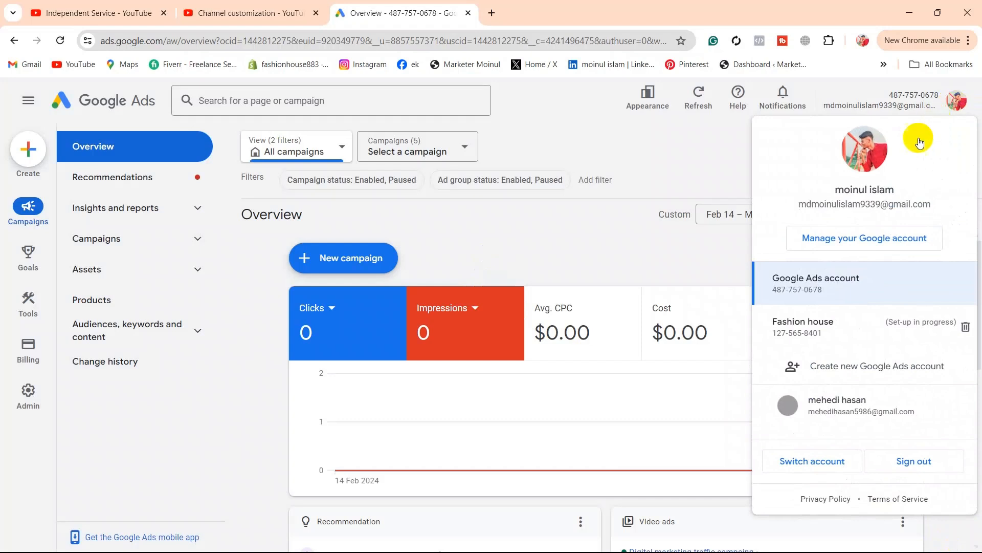
{"action": "left_click_drag", "start_coordinate": [823, 290], "coordinate": [773, 291]}
{"action": "key", "text": "ctrl+c"}
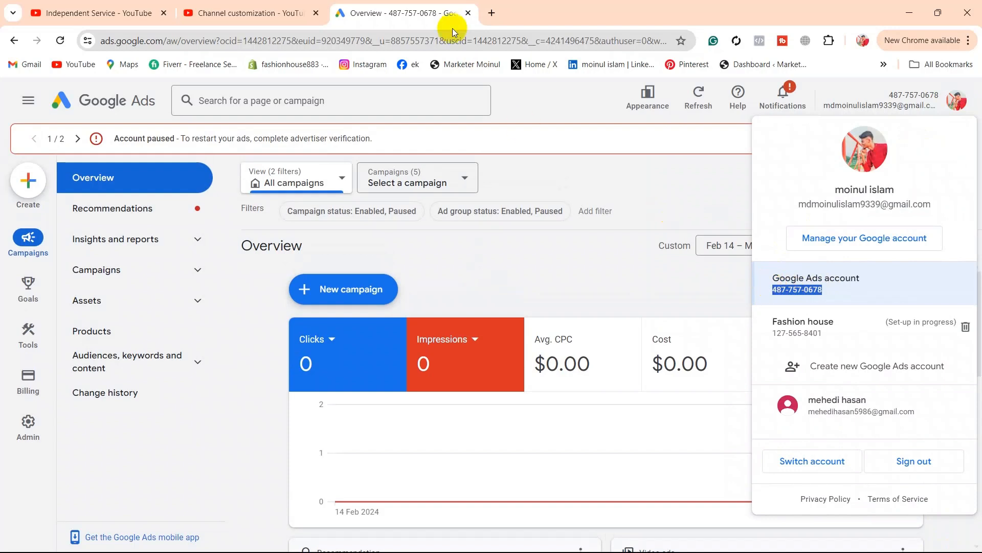
Step: Back in Studio, paste the Google Ads customer ID and enter 'Google ad' as link name
{"action": "left_click", "coordinate": [250, 5]}
{"action": "left_click", "coordinate": [569, 394]}
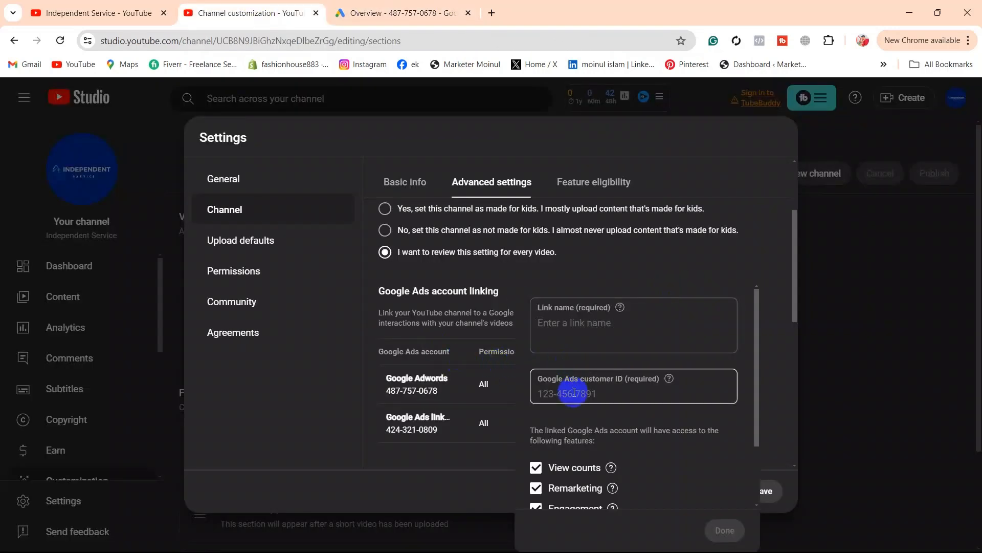
{"action": "key", "text": "ctrl+v"}
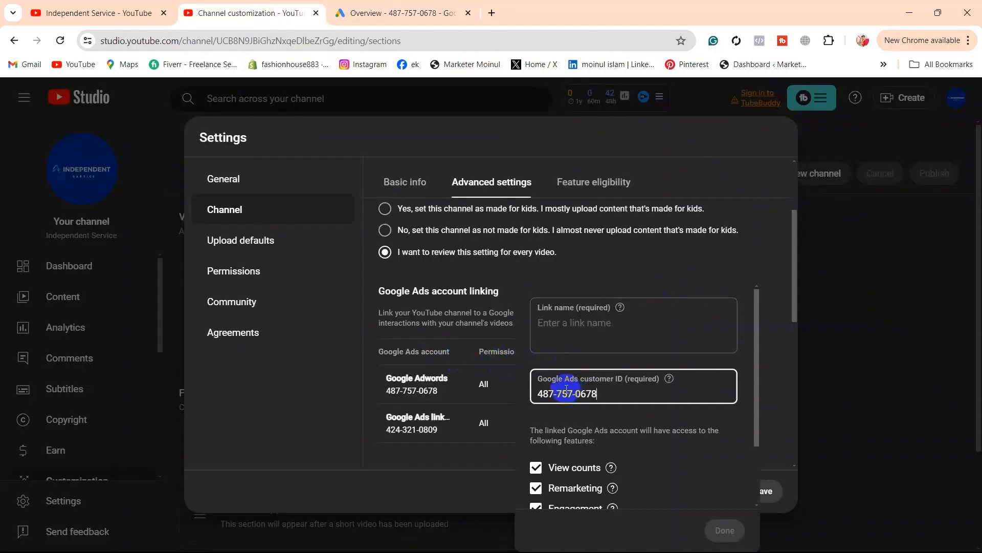
{"action": "left_click", "coordinate": [565, 328]}
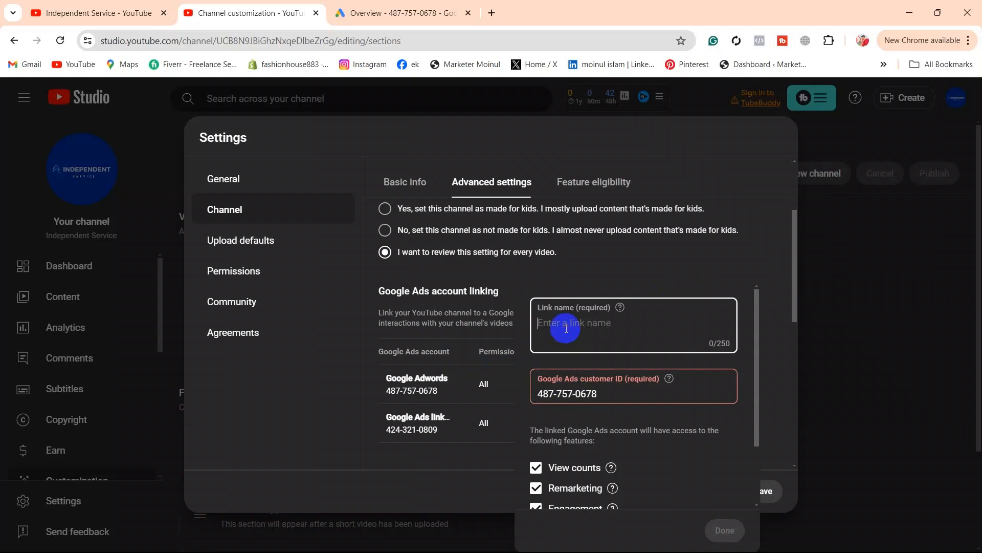
{"action": "type", "text": "Google ad"}
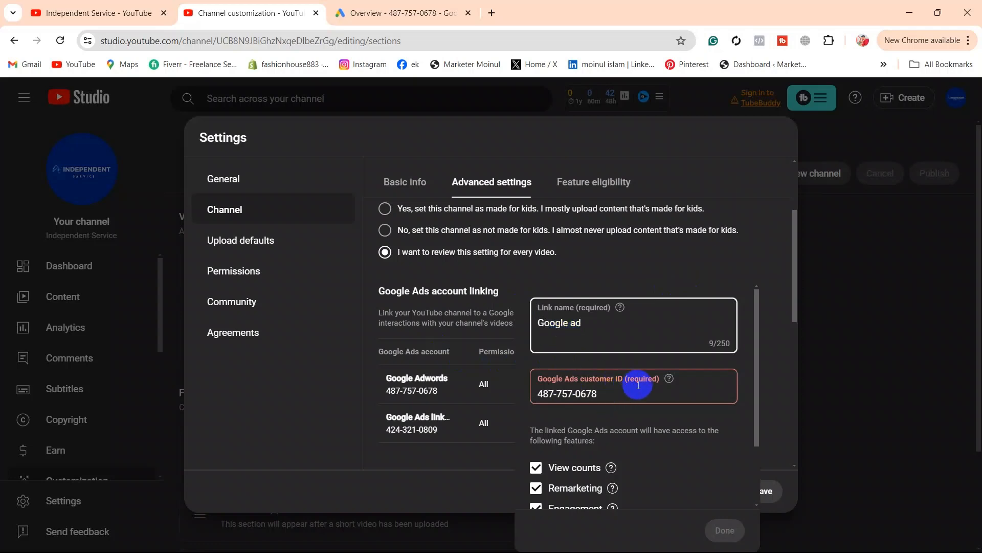
Step: Try to confirm the link, which is refused as already linked, then close the link form
{"action": "scroll", "coordinate": [619, 381], "scroll_direction": "down", "scroll_amount": 2}
{"action": "scroll", "coordinate": [596, 348], "scroll_direction": "up", "scroll_amount": 2}
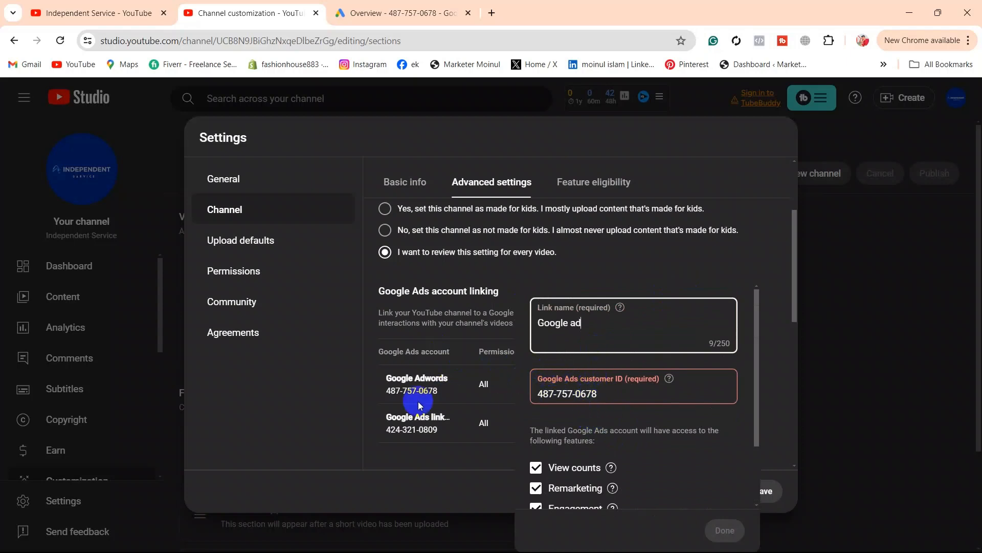
{"action": "left_click", "coordinate": [592, 394]}
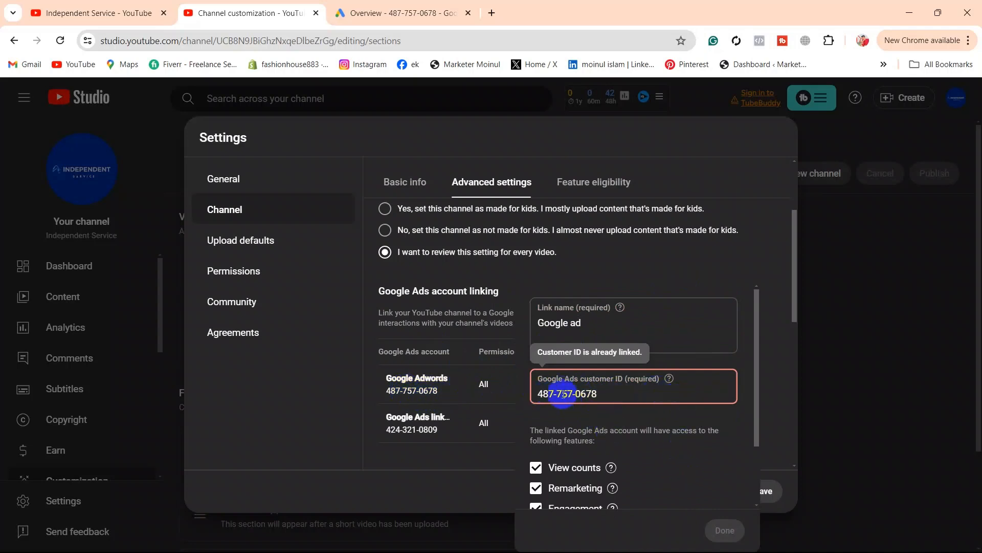
{"action": "scroll", "coordinate": [649, 416], "scroll_direction": "down", "scroll_amount": 2}
{"action": "left_click", "coordinate": [726, 531]}
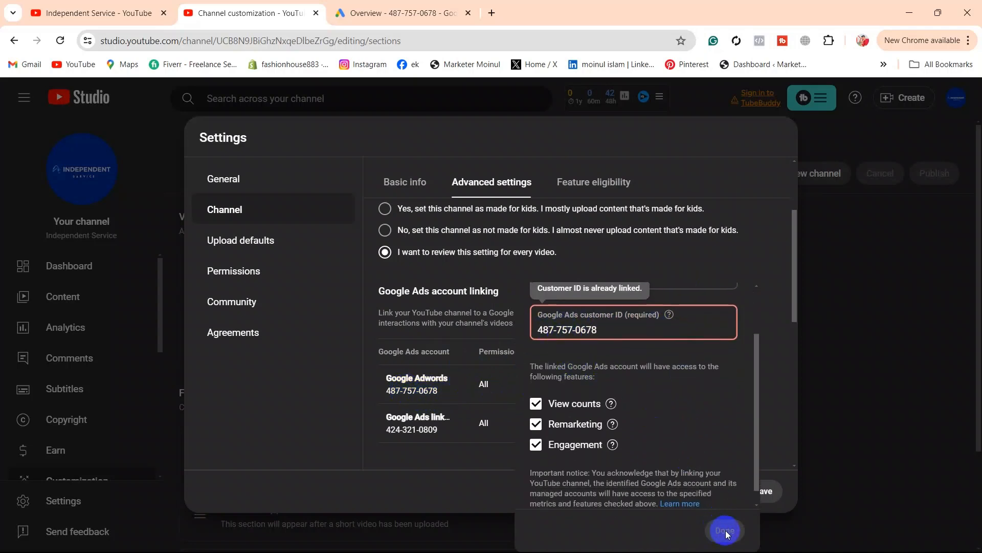
{"action": "left_click", "coordinate": [389, 13]}
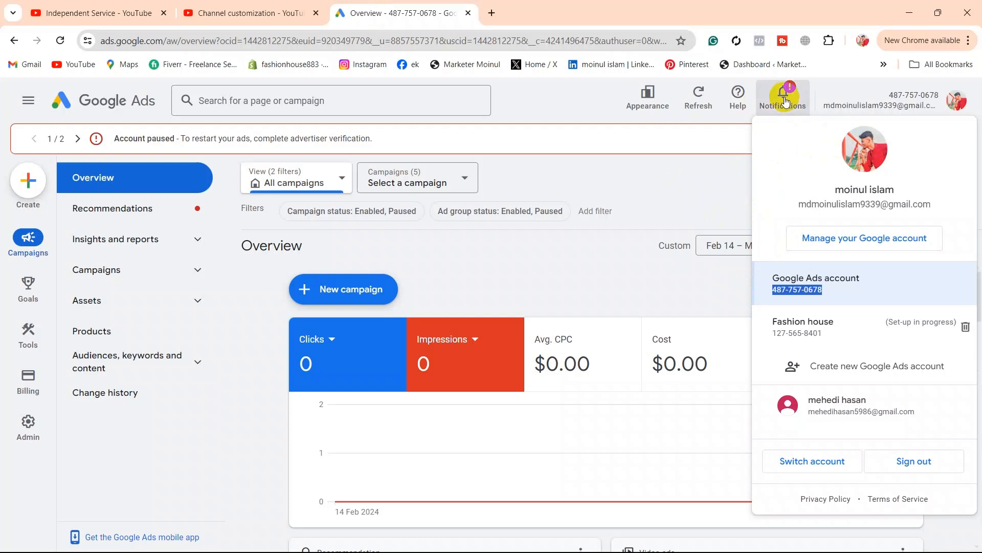
{"action": "left_click", "coordinate": [228, 5]}
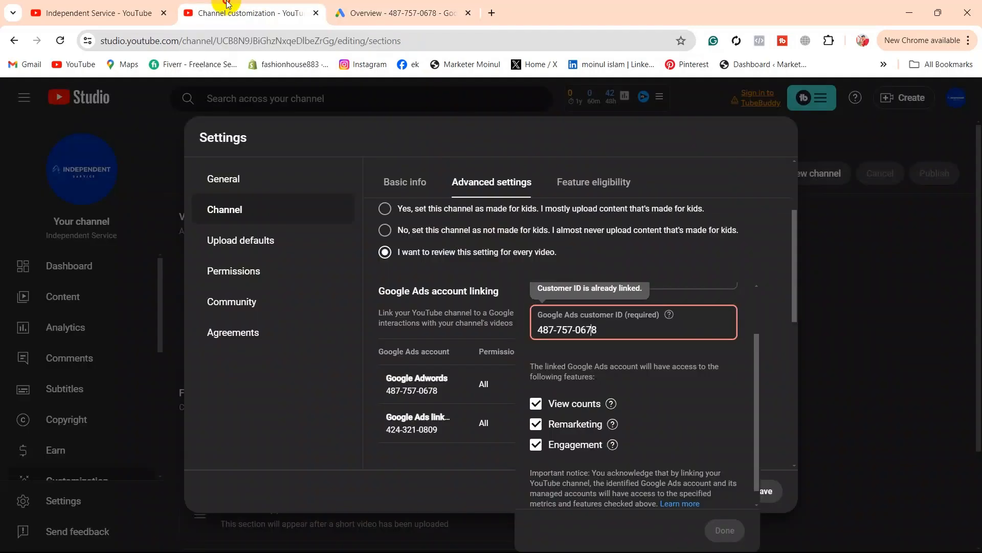
{"action": "left_click", "coordinate": [233, 390]}
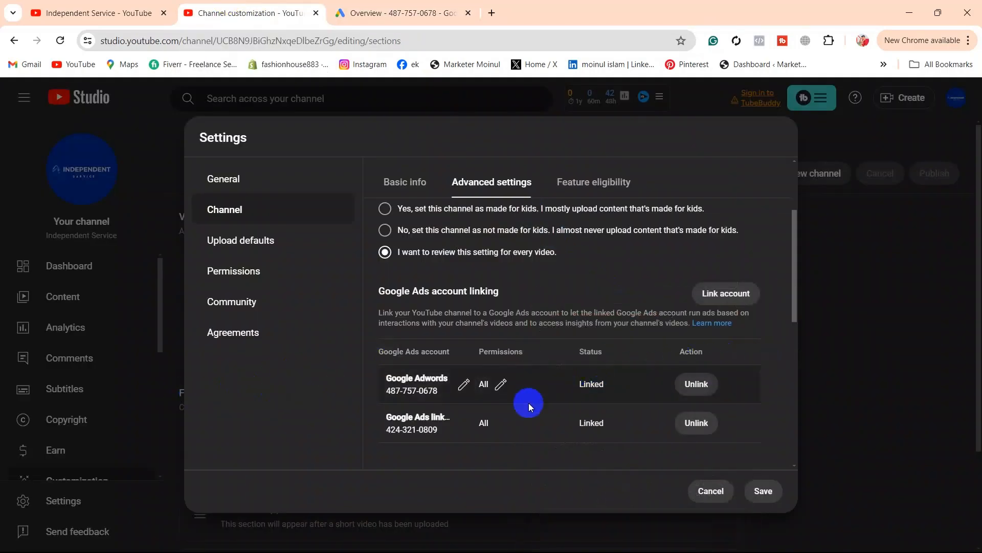
Step: Turn hiding inappropriate words in automatic captions on, then back off
{"action": "scroll", "coordinate": [493, 324], "scroll_direction": "down", "scroll_amount": 4}
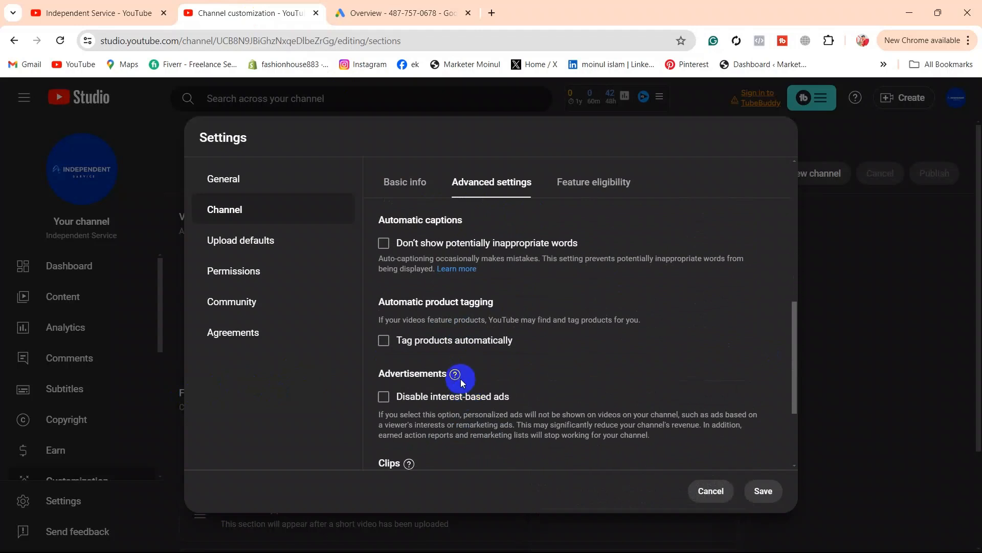
{"action": "scroll", "coordinate": [458, 379], "scroll_direction": "up", "scroll_amount": 1}
{"action": "scroll", "coordinate": [463, 383], "scroll_direction": "down", "scroll_amount": 2}
{"action": "scroll", "coordinate": [474, 393], "scroll_direction": "up", "scroll_amount": 1}
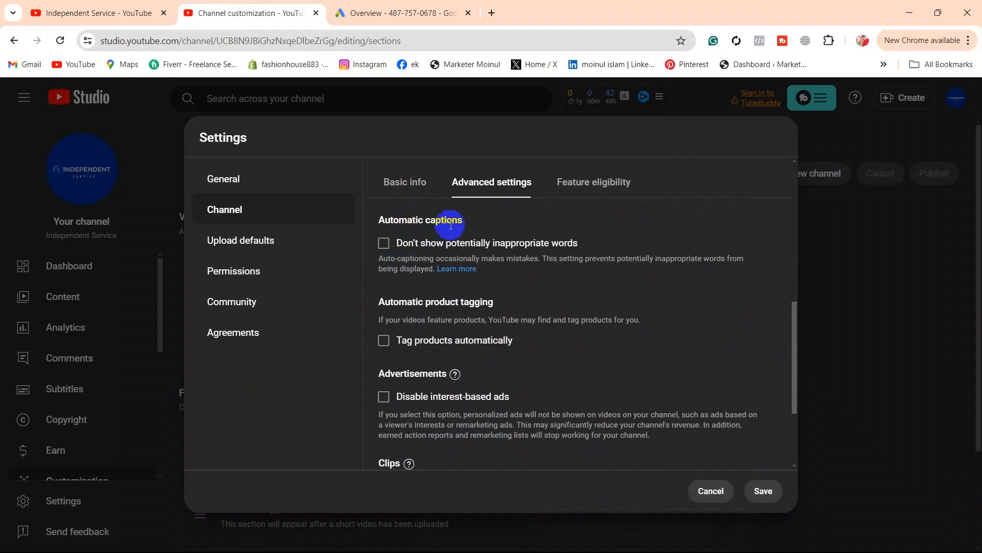
{"action": "left_click", "coordinate": [384, 244]}
{"action": "left_click", "coordinate": [384, 244]}
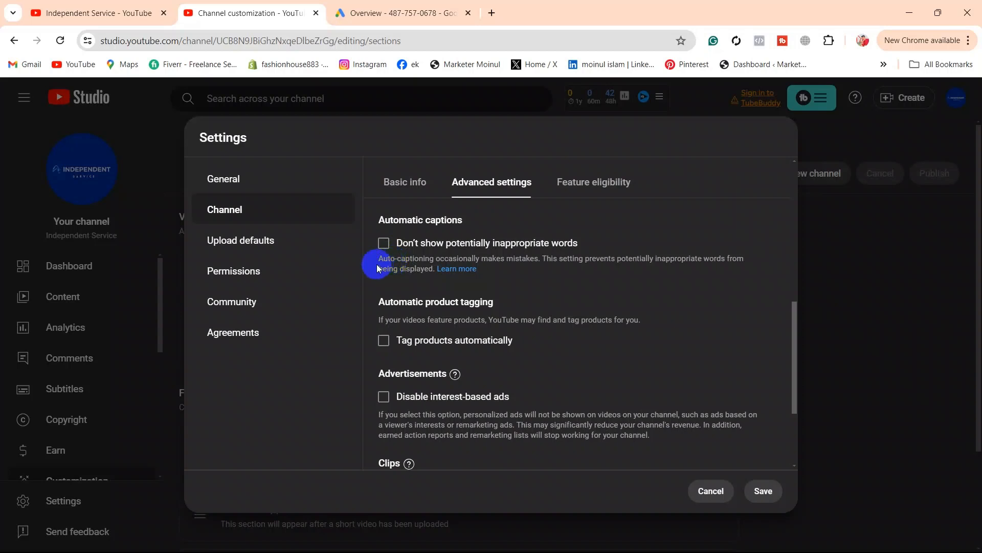
Step: Allow viewers to clip the channel's content, then view Feature eligibility
{"action": "scroll", "coordinate": [385, 354], "scroll_direction": "down", "scroll_amount": 3}
{"action": "left_click", "coordinate": [385, 352]}
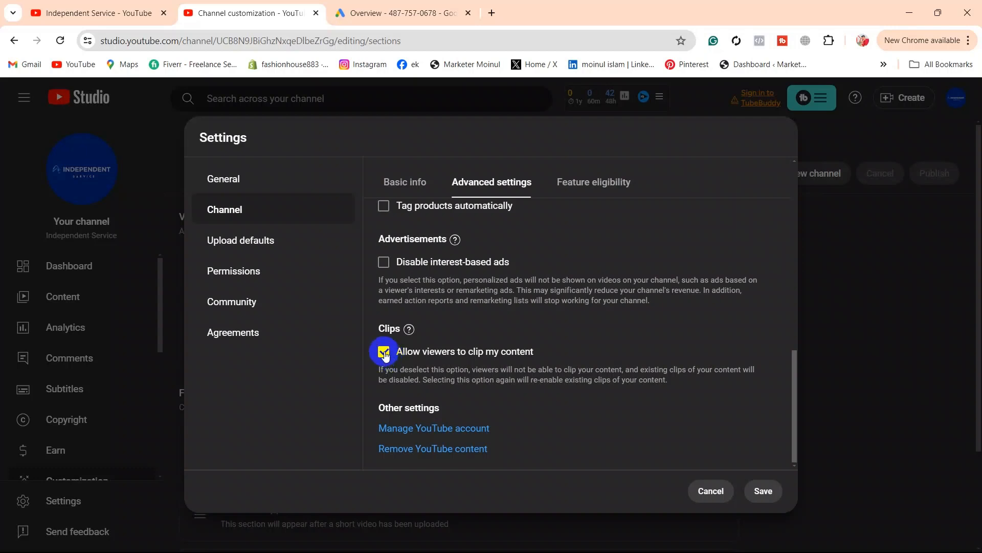
{"action": "left_click", "coordinate": [384, 352]}
{"action": "left_click", "coordinate": [384, 352]}
{"action": "left_click", "coordinate": [597, 189]}
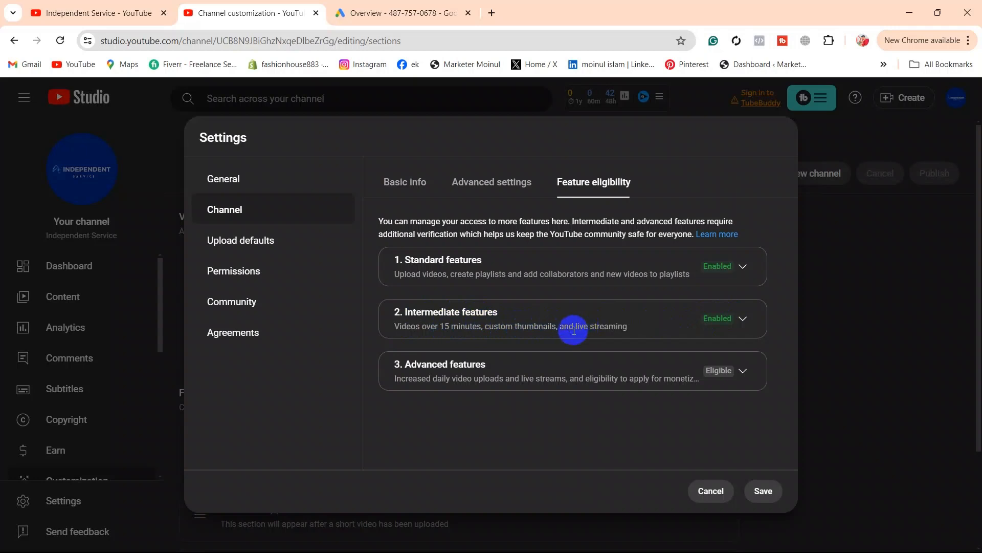
Step: Expand '2. Intermediate features' to reveal its feature list and met requirements
{"action": "left_click", "coordinate": [746, 319]}
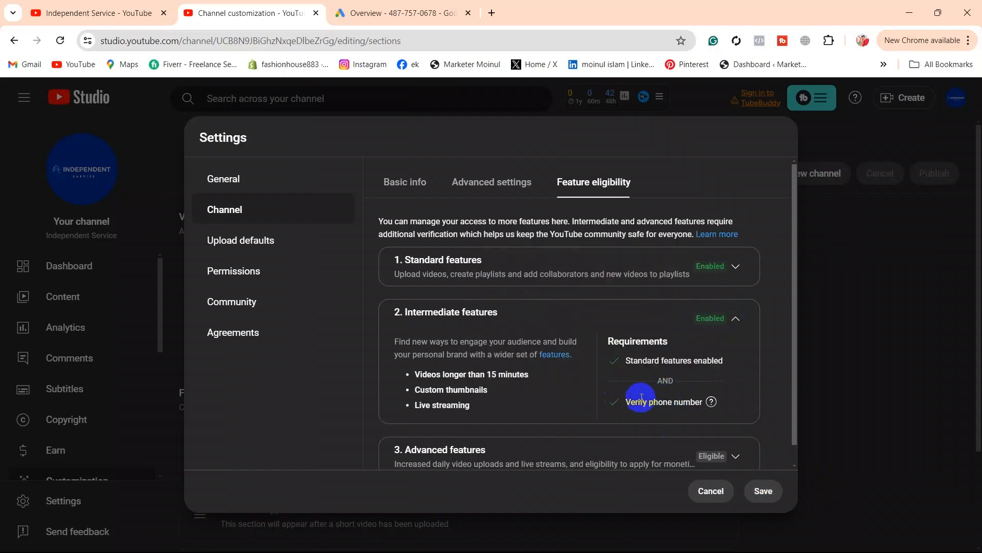
Step: Capture the Intermediate features Requirements box with Lightshot, then close the capture overlay
{"action": "mouse_move", "coordinate": [733, 552]}
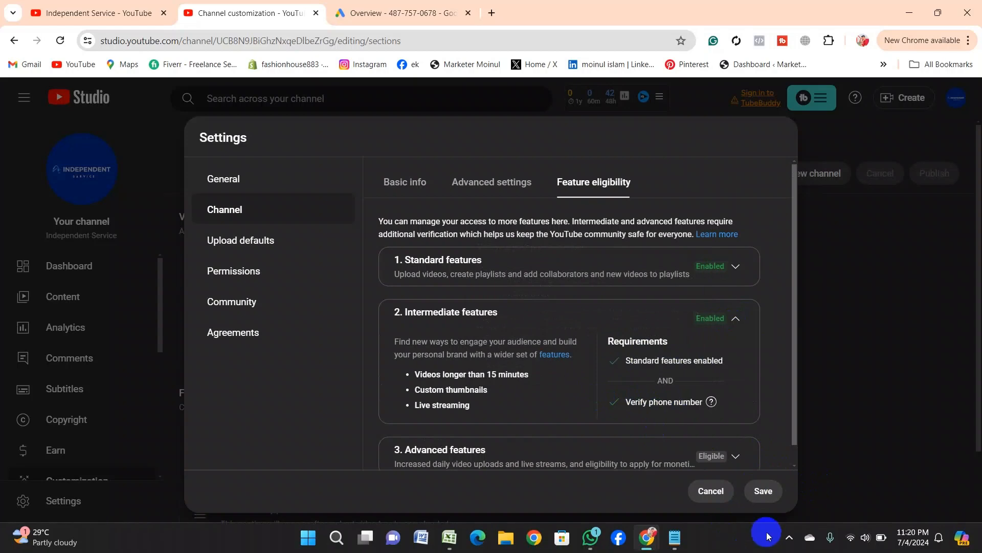
{"action": "left_click", "coordinate": [788, 537]}
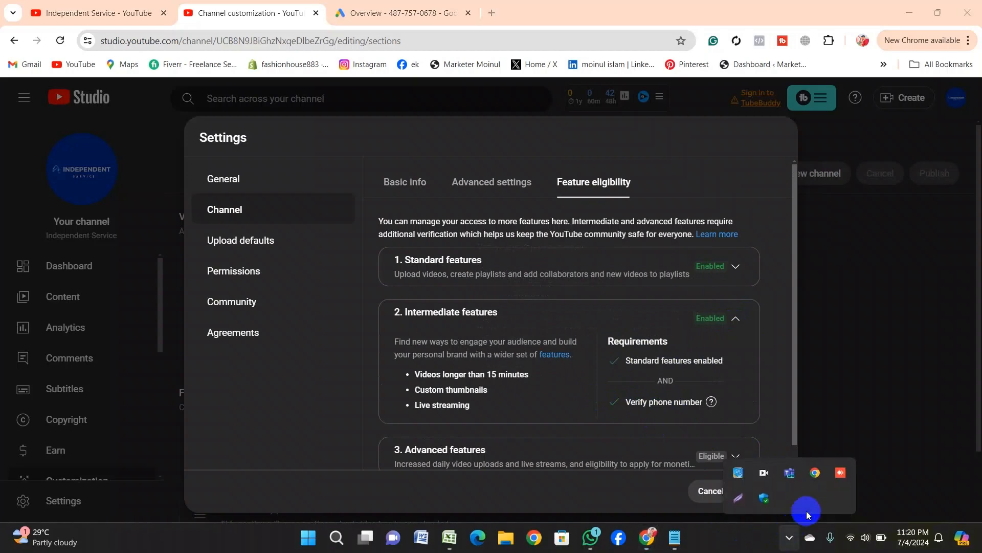
{"action": "left_click", "coordinate": [738, 496]}
{"action": "left_click_drag", "start_coordinate": [596, 320], "coordinate": [736, 427]}
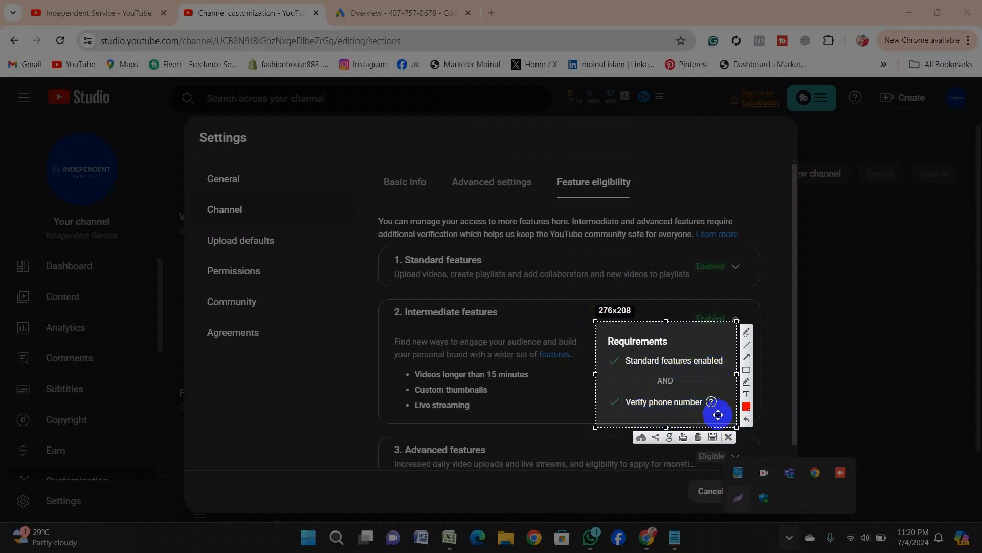
{"action": "left_click", "coordinate": [727, 438]}
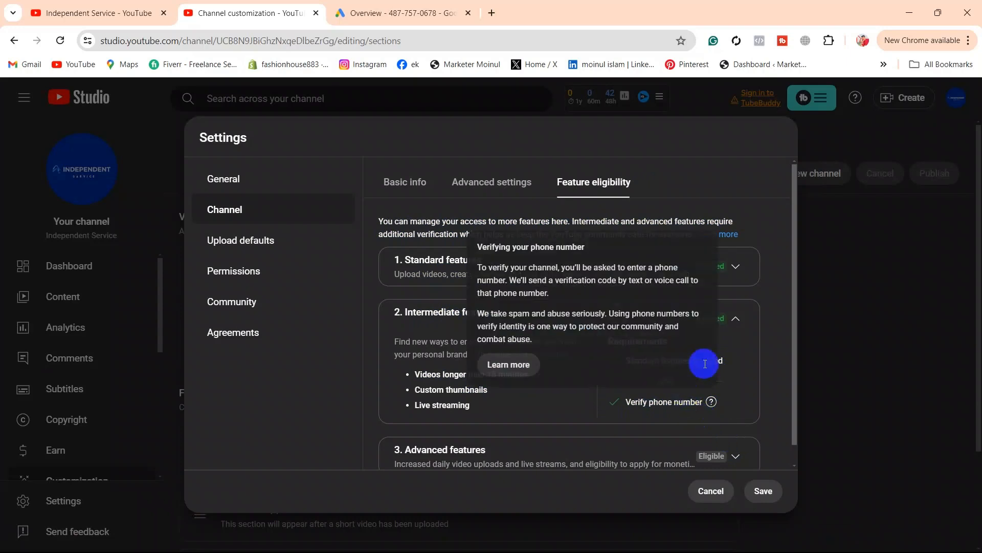
Step: Expand the details of the '3. Advanced features' eligibility level
{"action": "scroll", "coordinate": [664, 397], "scroll_direction": "down", "scroll_amount": 1}
{"action": "scroll", "coordinate": [640, 401], "scroll_direction": "up", "scroll_amount": 1}
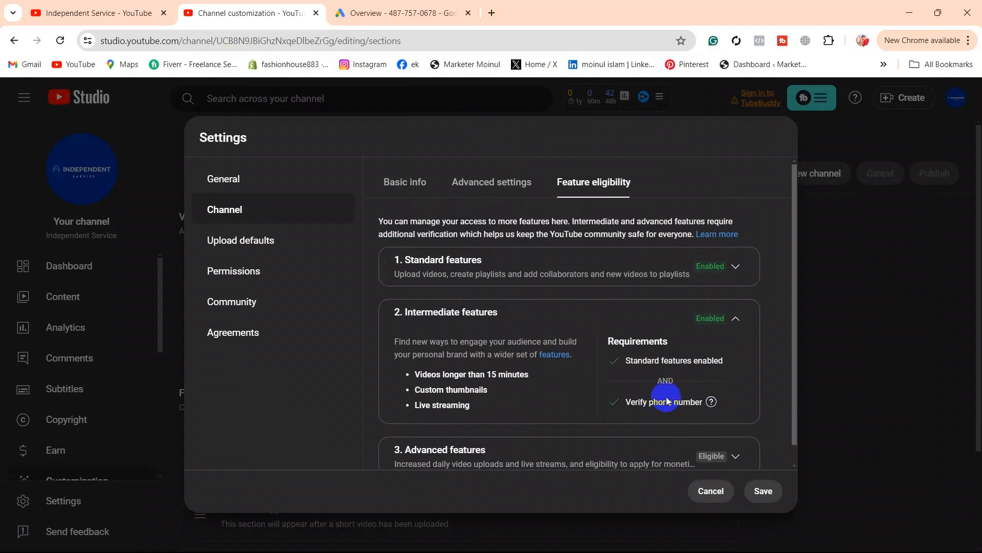
{"action": "scroll", "coordinate": [620, 390], "scroll_direction": "down", "scroll_amount": 1}
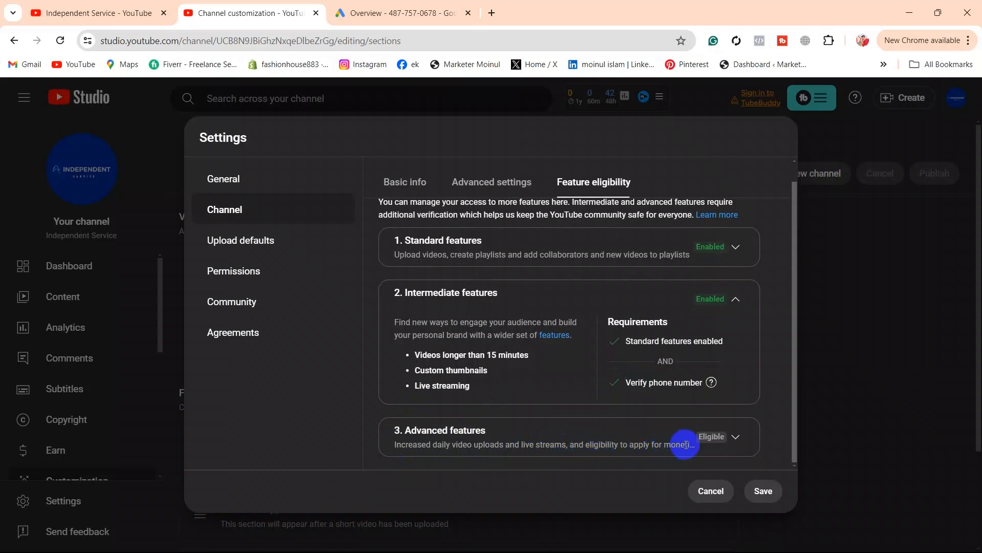
{"action": "left_click", "coordinate": [735, 438]}
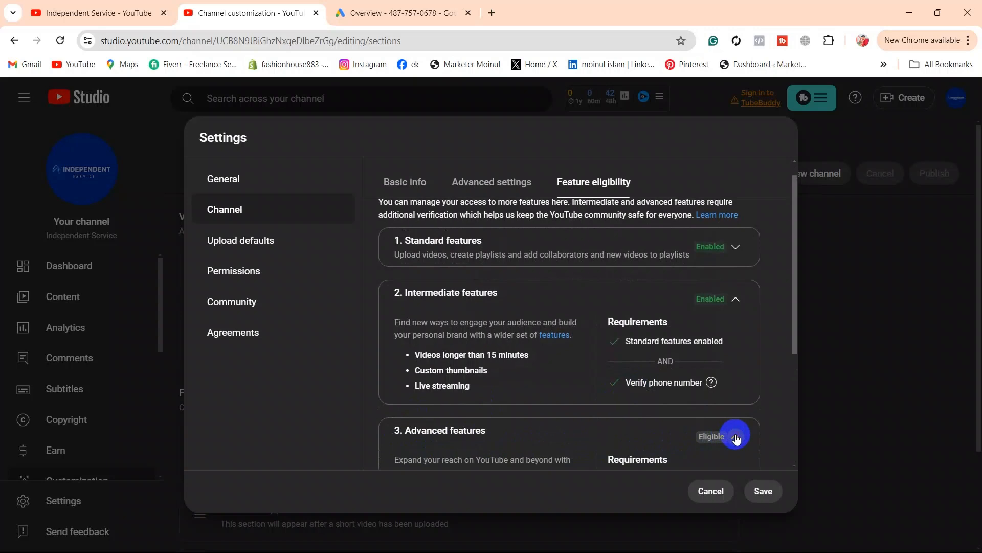
{"action": "scroll", "coordinate": [538, 412], "scroll_direction": "down", "scroll_amount": 4}
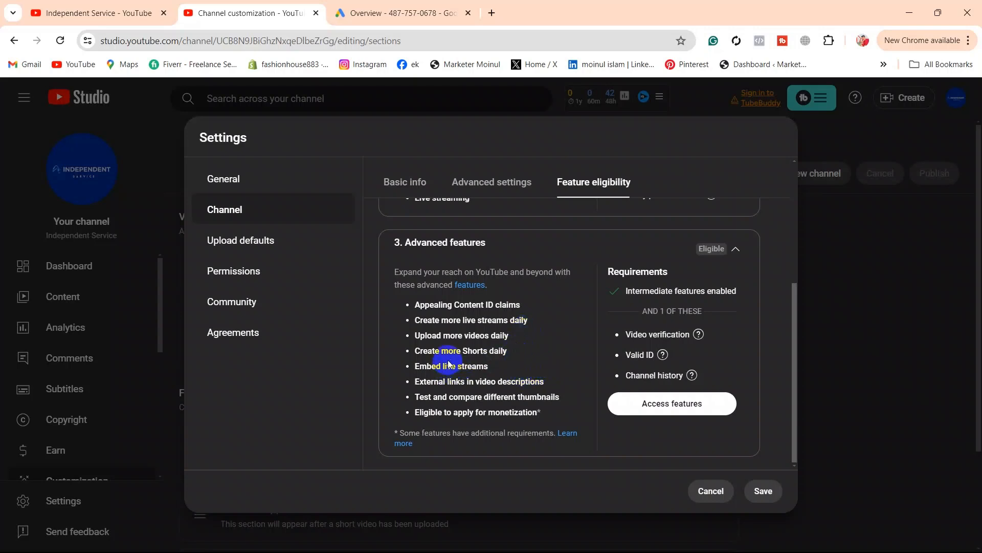
Step: Check the Valid ID requirement help, then start getting access to advanced features
{"action": "left_click", "coordinate": [662, 354]}
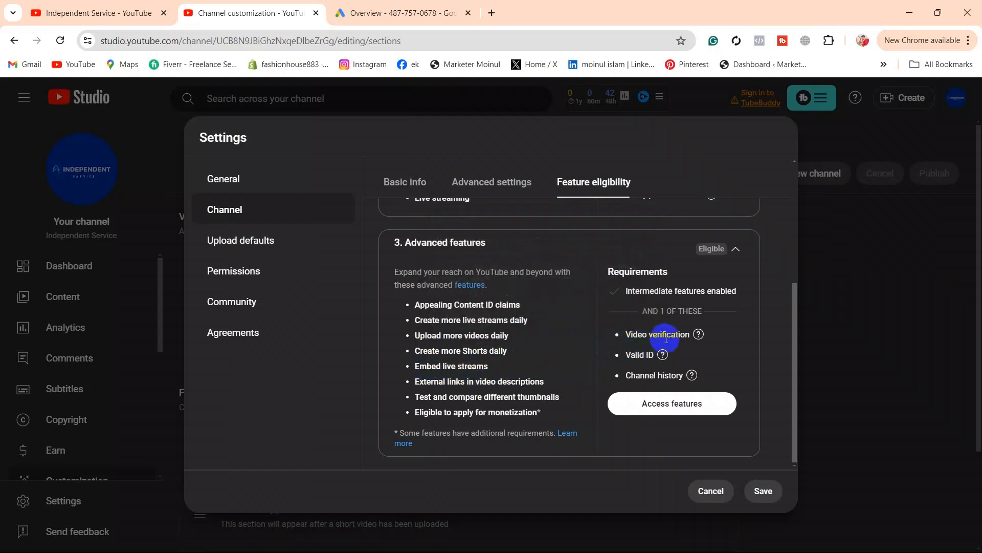
{"action": "mouse_move", "coordinate": [662, 360]}
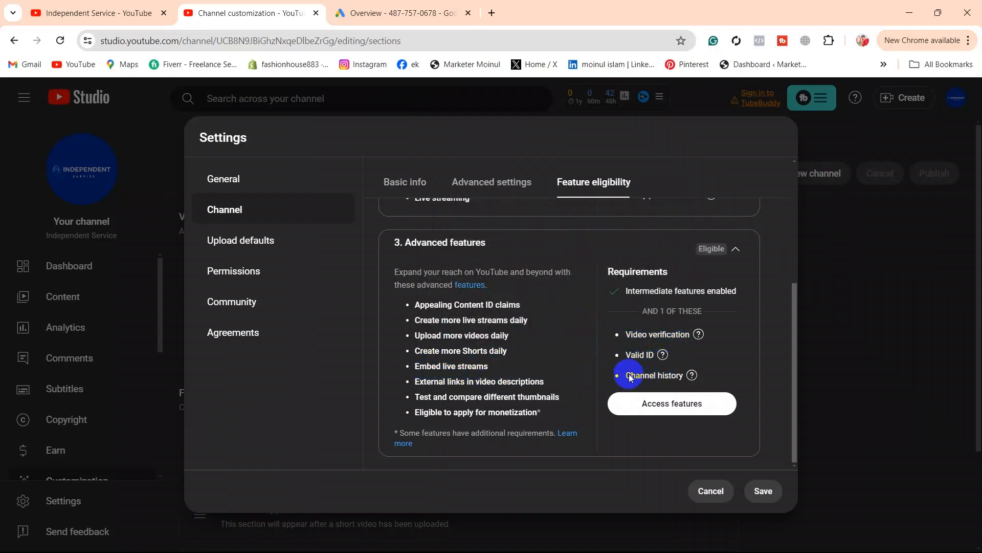
{"action": "left_click", "coordinate": [668, 407]}
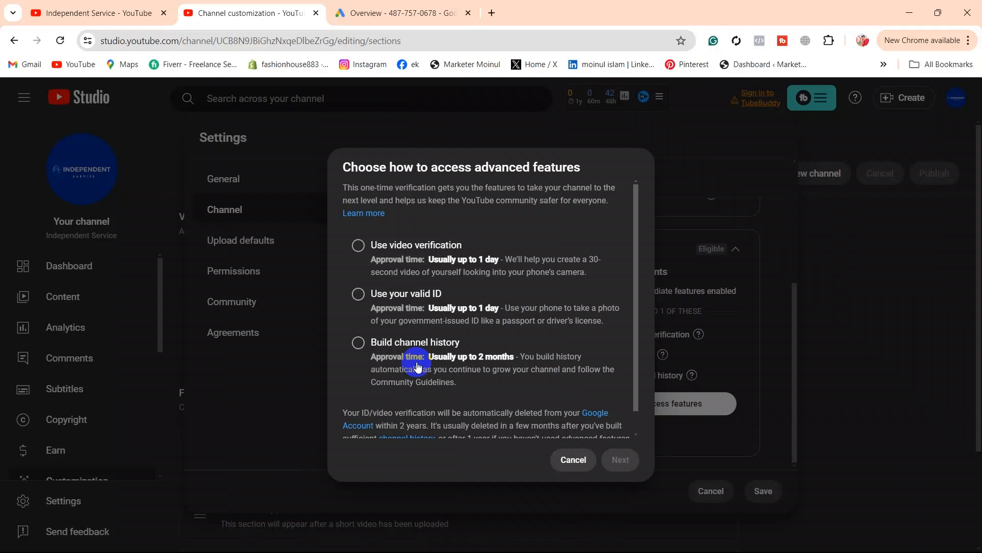
Step: Pick 'Use your valid ID', request the verification email, then cancel the verification dialog
{"action": "left_click", "coordinate": [357, 296]}
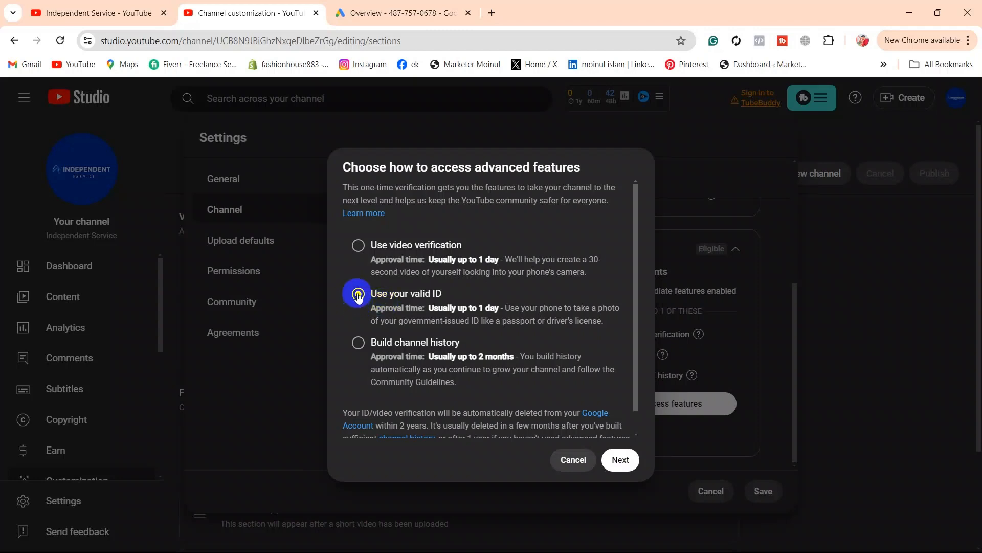
{"action": "left_click", "coordinate": [621, 460]}
{"action": "left_click", "coordinate": [616, 464]}
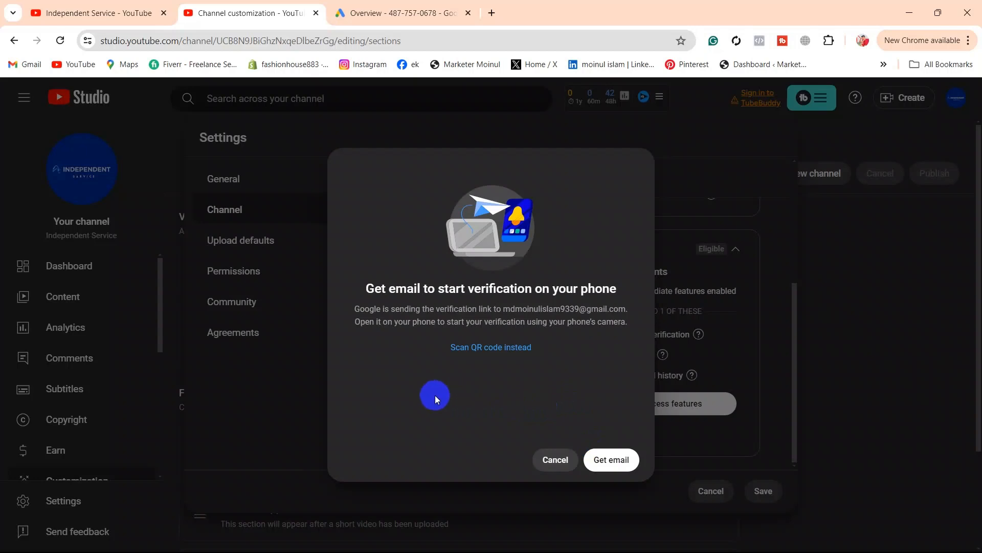
{"action": "left_click", "coordinate": [560, 462]}
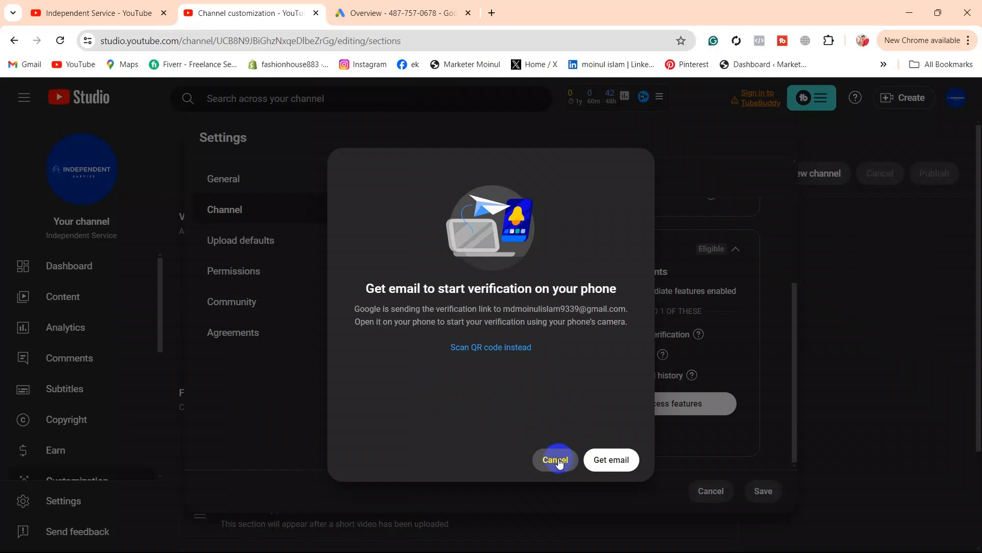
{"action": "left_click", "coordinate": [557, 462]}
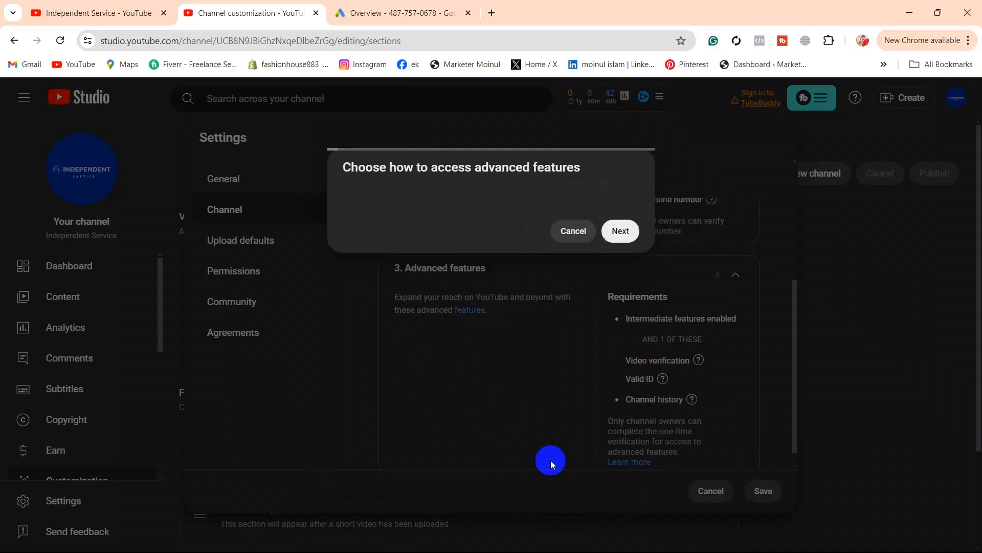
{"action": "scroll", "coordinate": [512, 393], "scroll_direction": "down", "scroll_amount": 1}
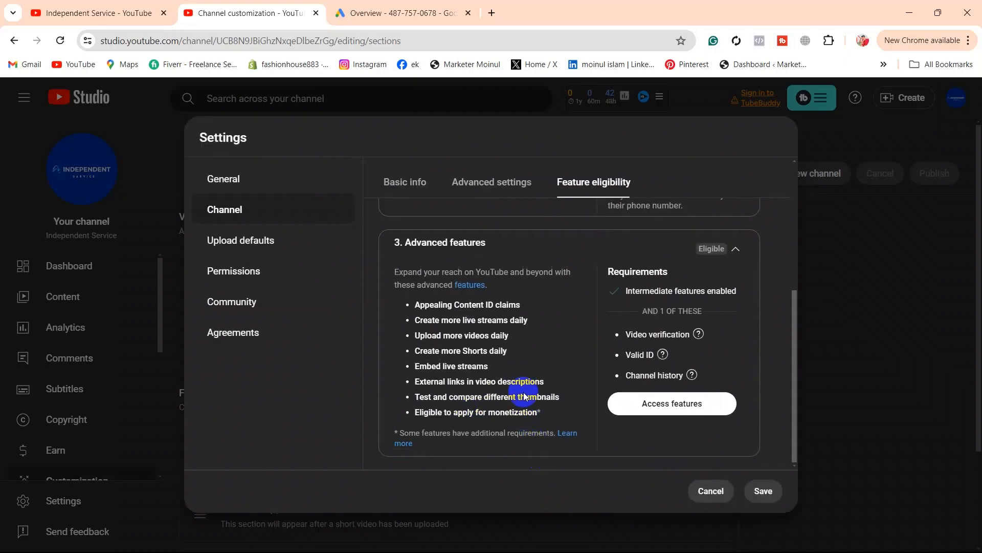
{"action": "scroll", "coordinate": [489, 369], "scroll_direction": "up", "scroll_amount": 4}
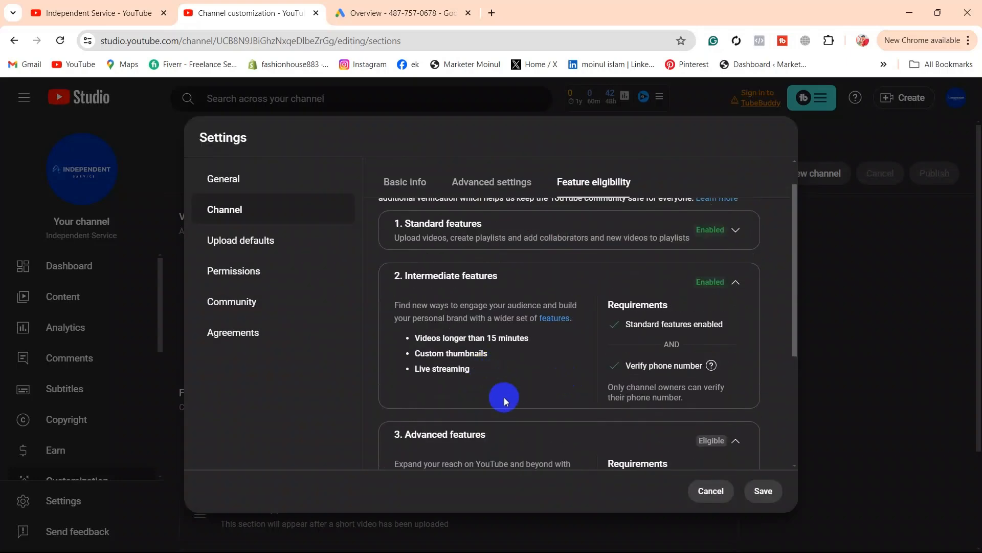
Step: Save the settings, then reopen Settings at the Channel section
{"action": "left_click", "coordinate": [764, 491]}
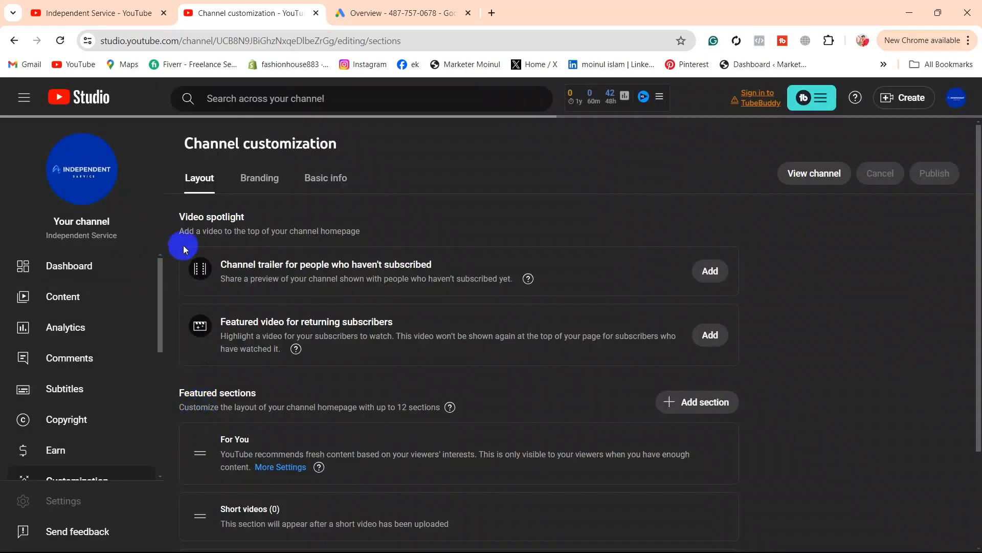
{"action": "scroll", "coordinate": [182, 379], "scroll_direction": "down", "scroll_amount": 2}
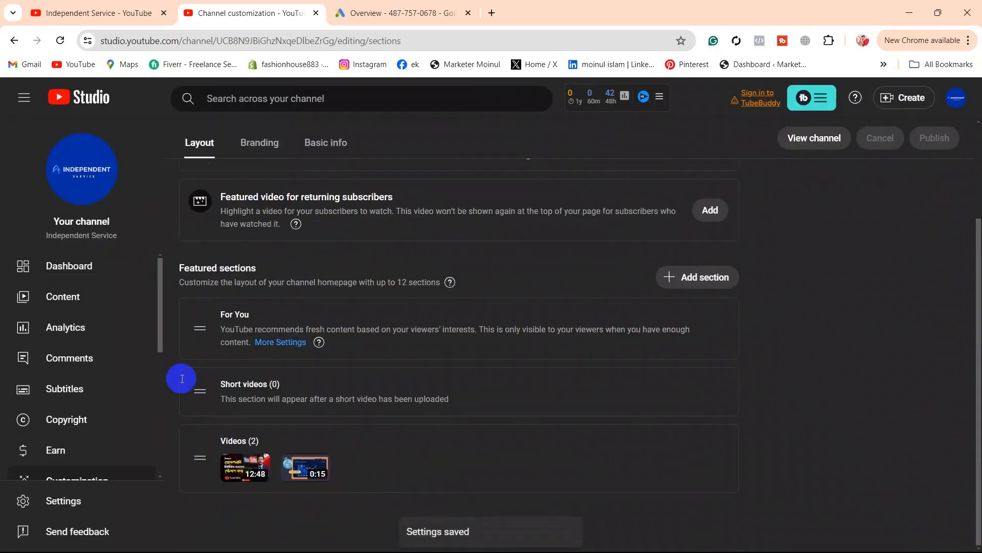
{"action": "left_click", "coordinate": [60, 500]}
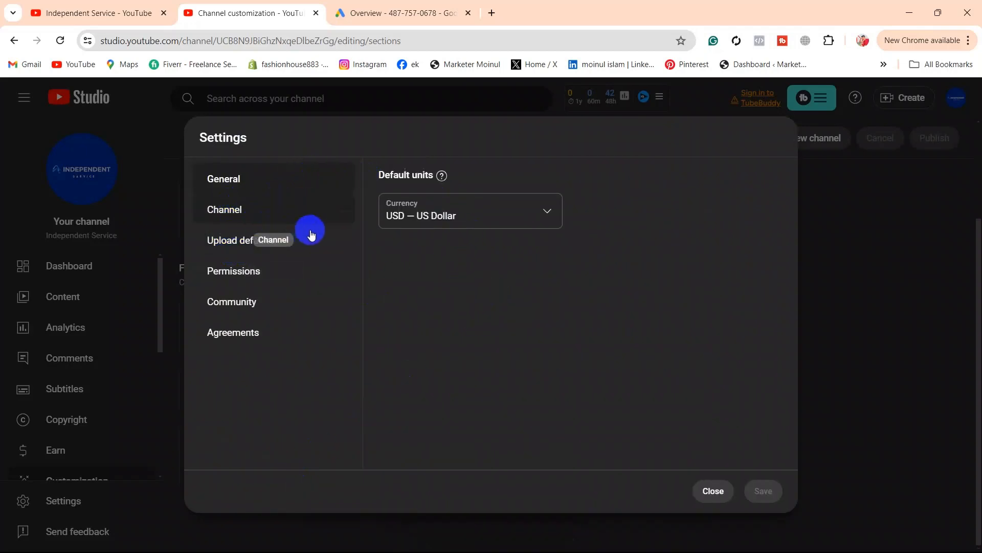
{"action": "left_click", "coordinate": [322, 207]}
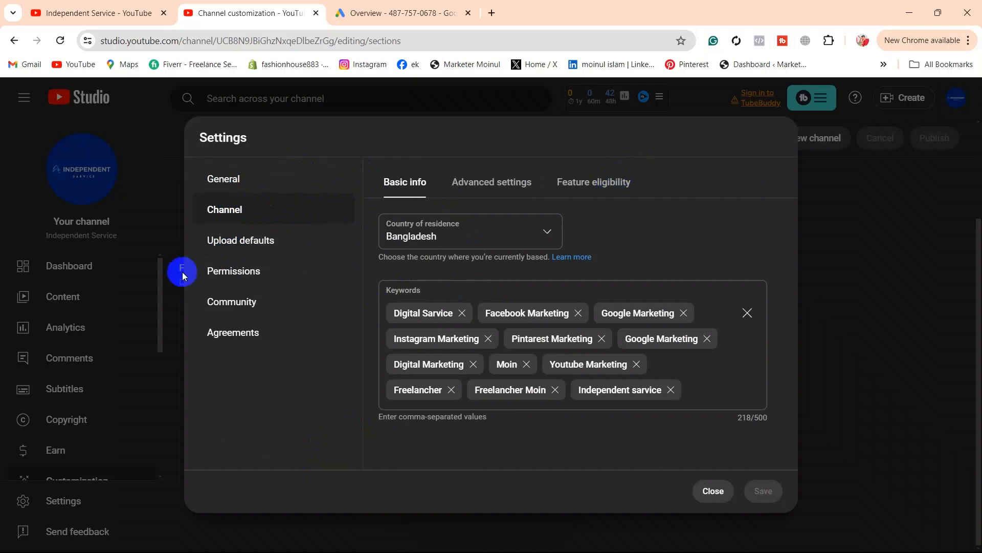
Step: In Upload defaults advanced settings, keep Standard YouTube License as the default license
{"action": "left_click", "coordinate": [317, 254]}
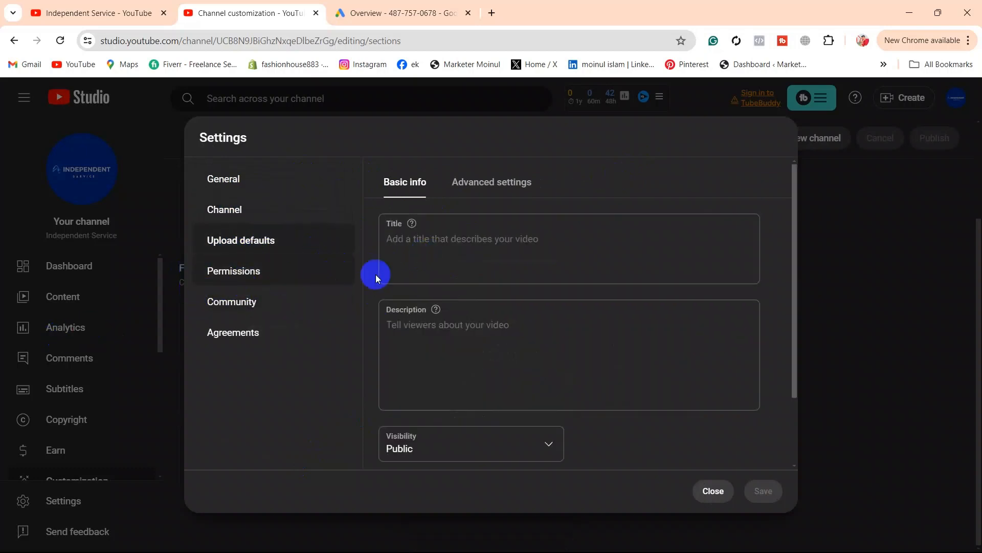
{"action": "left_click", "coordinate": [493, 184]}
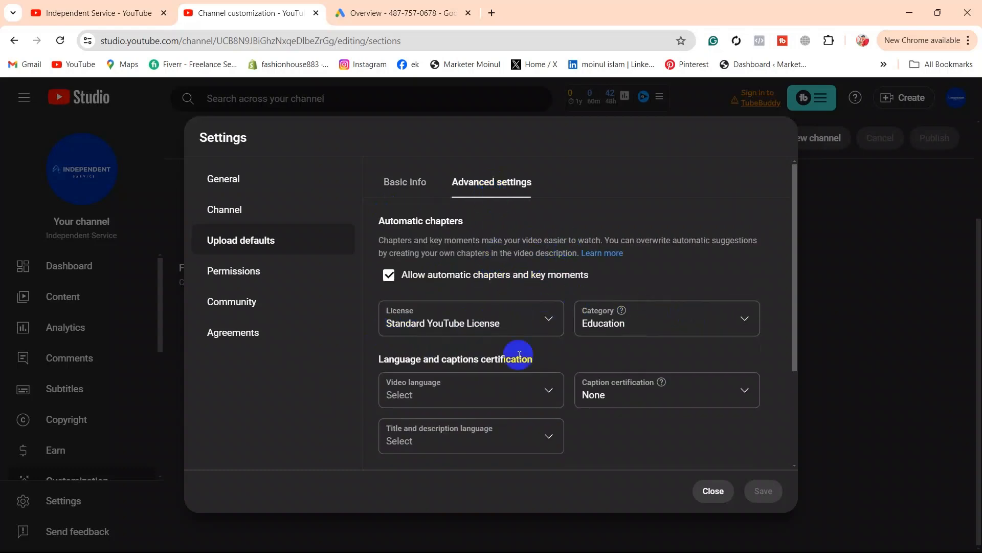
{"action": "scroll", "coordinate": [513, 321], "scroll_direction": "down", "scroll_amount": 1}
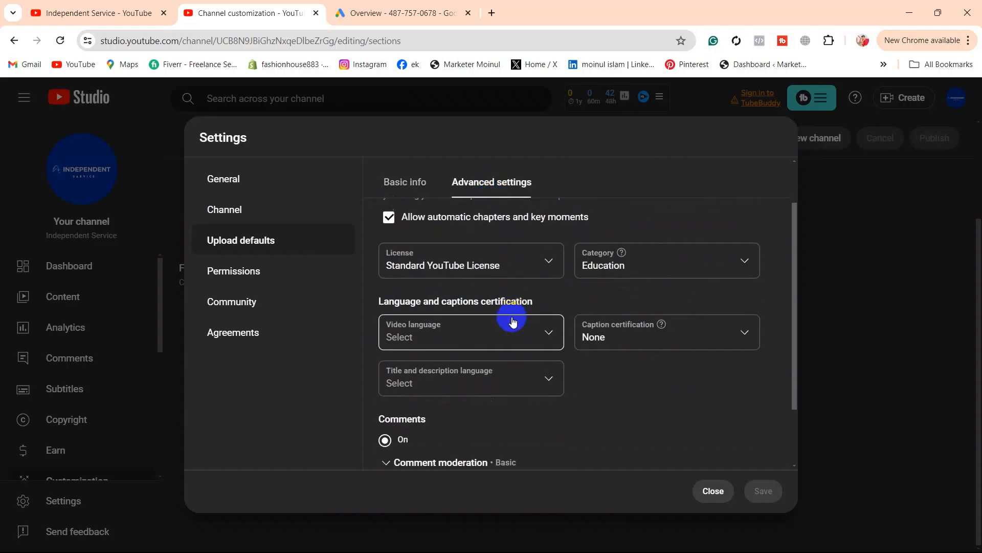
{"action": "left_click", "coordinate": [549, 259]}
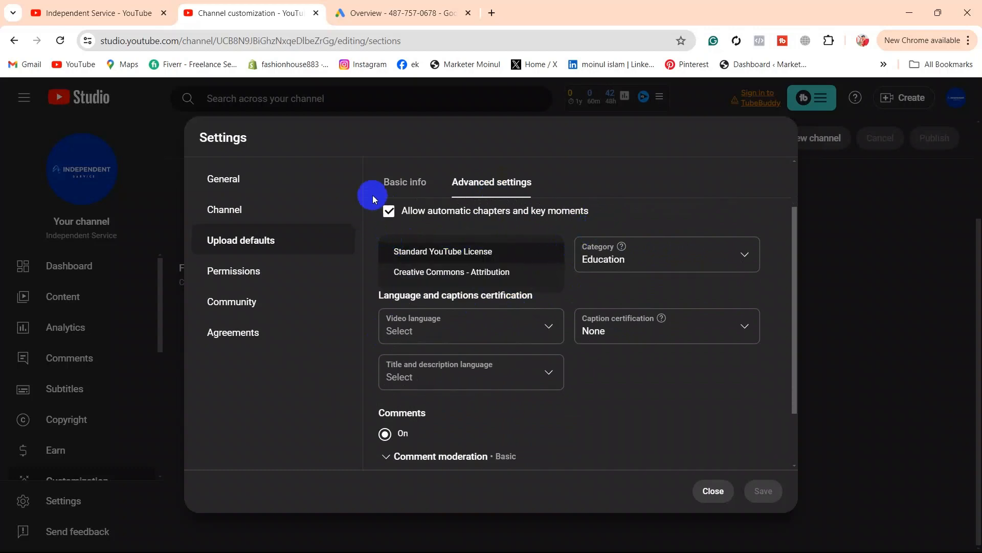
{"action": "left_click", "coordinate": [378, 137]}
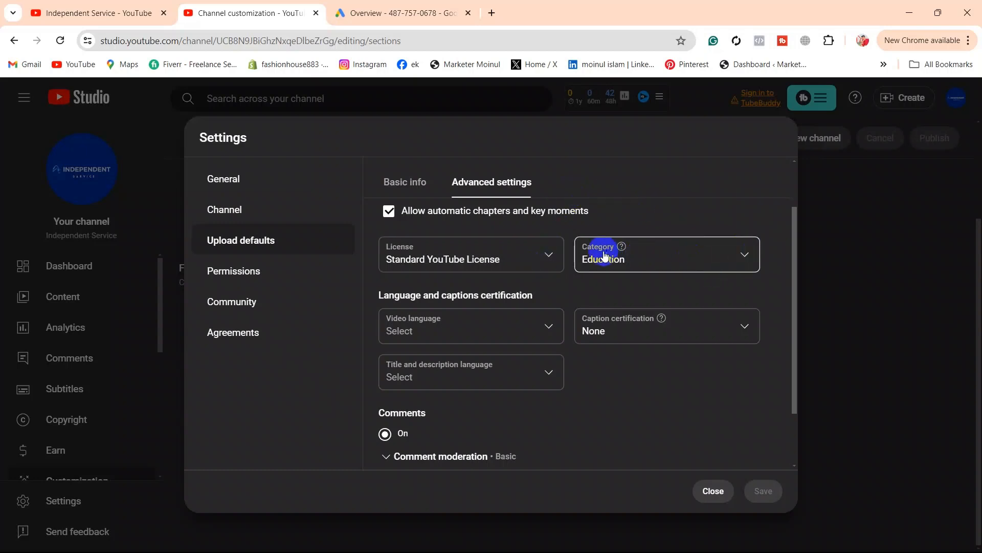
Step: Set the default upload category to Education
{"action": "left_click", "coordinate": [743, 256]}
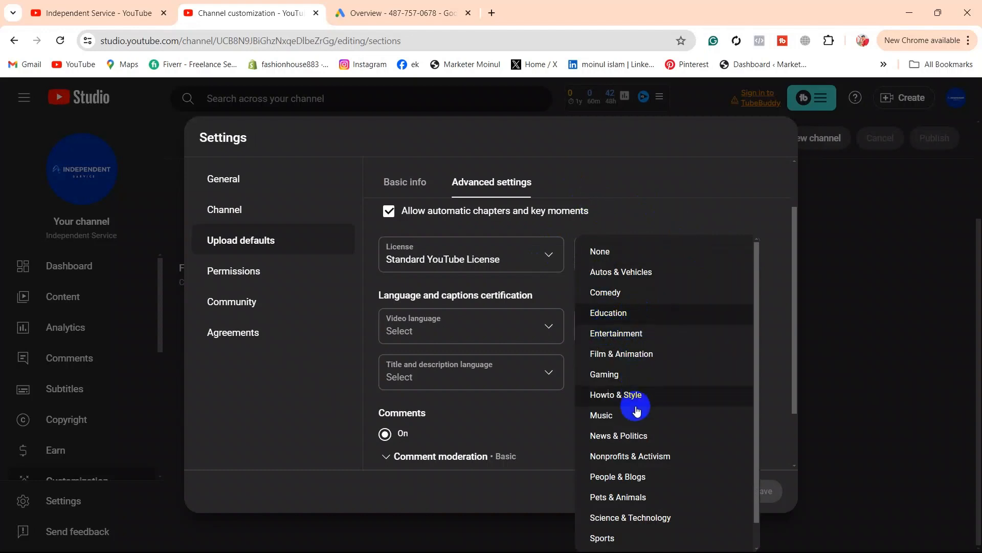
{"action": "scroll", "coordinate": [630, 476], "scroll_direction": "down", "scroll_amount": 1}
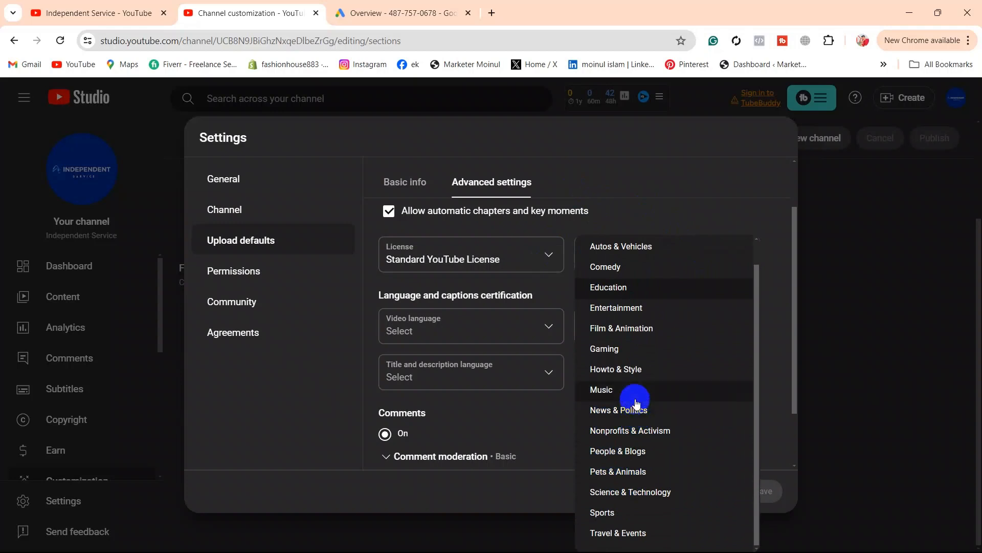
{"action": "left_click", "coordinate": [612, 288]}
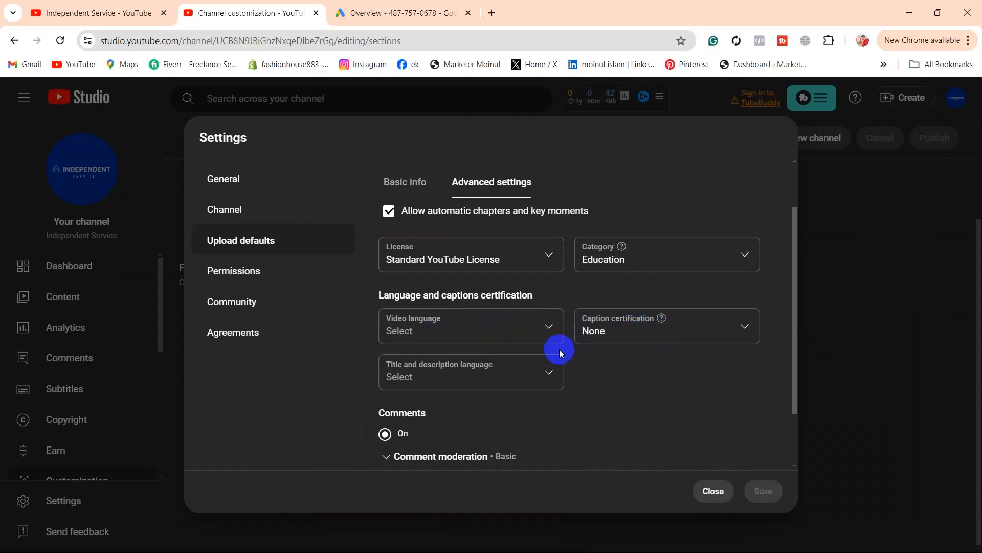
{"action": "scroll", "coordinate": [543, 375], "scroll_direction": "down", "scroll_amount": 2}
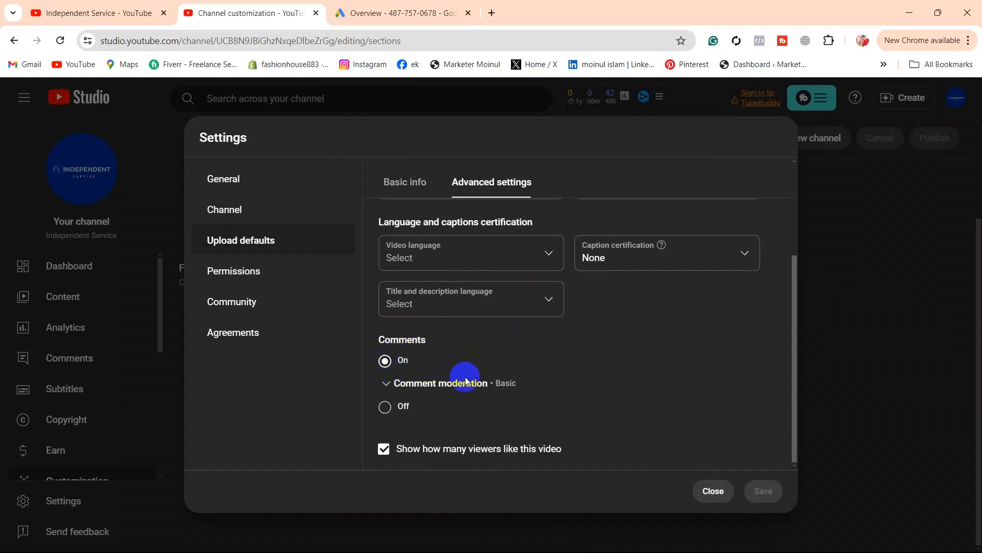
Step: Expand comment moderation, uncheck and recheck the visible like count, then open Permissions
{"action": "left_click", "coordinate": [390, 383]}
{"action": "scroll", "coordinate": [525, 395], "scroll_direction": "down", "scroll_amount": 3}
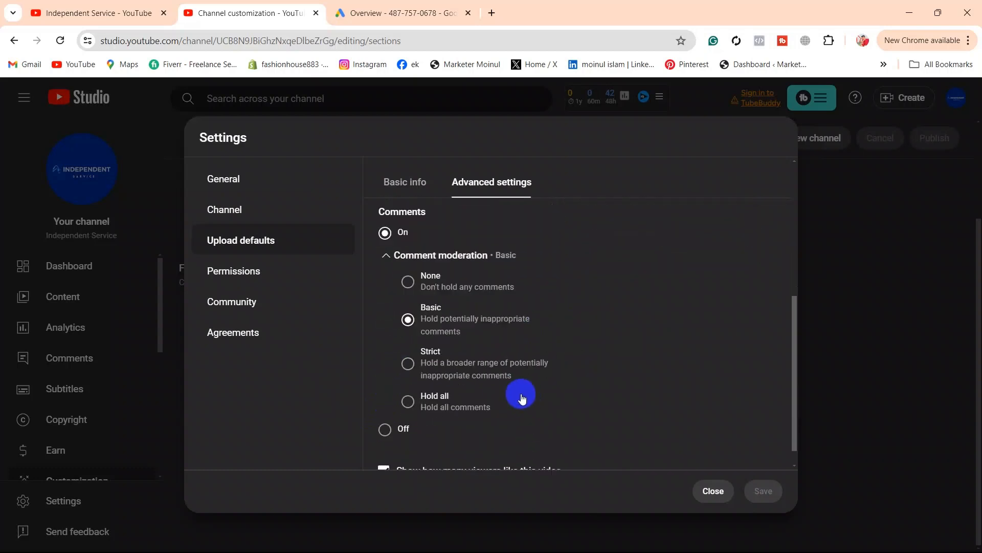
{"action": "scroll", "coordinate": [501, 400], "scroll_direction": "down", "scroll_amount": 1}
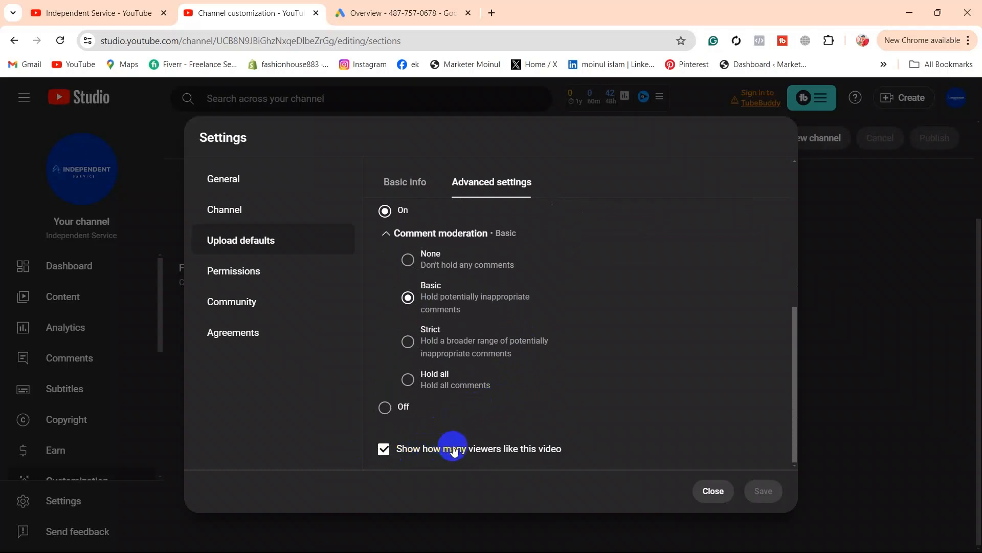
{"action": "left_click", "coordinate": [384, 449]}
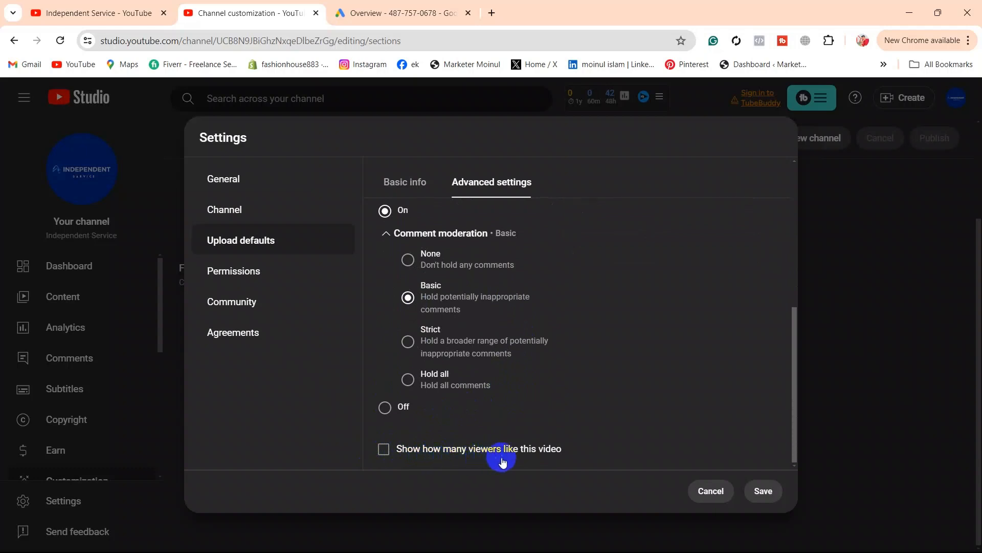
{"action": "left_click", "coordinate": [385, 450]}
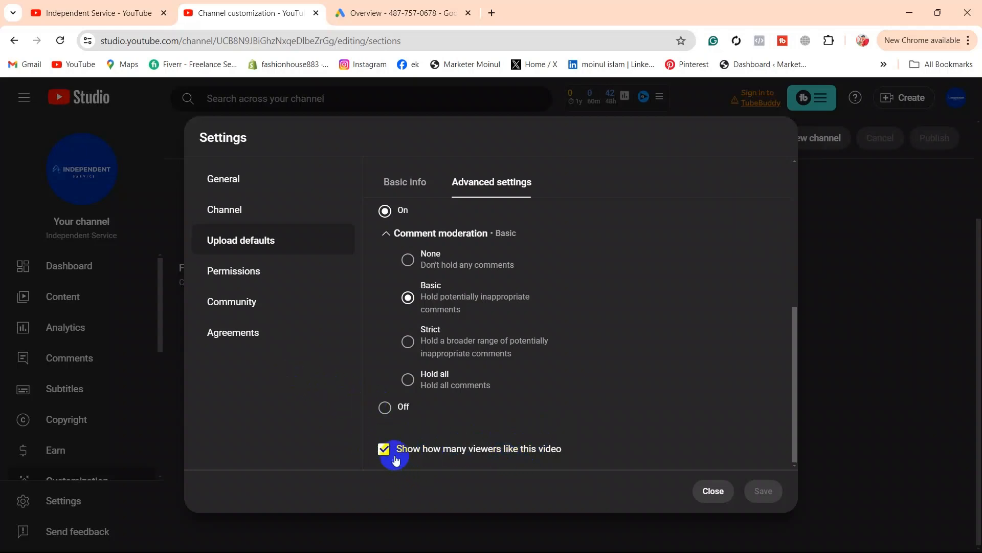
{"action": "left_click", "coordinate": [270, 267]}
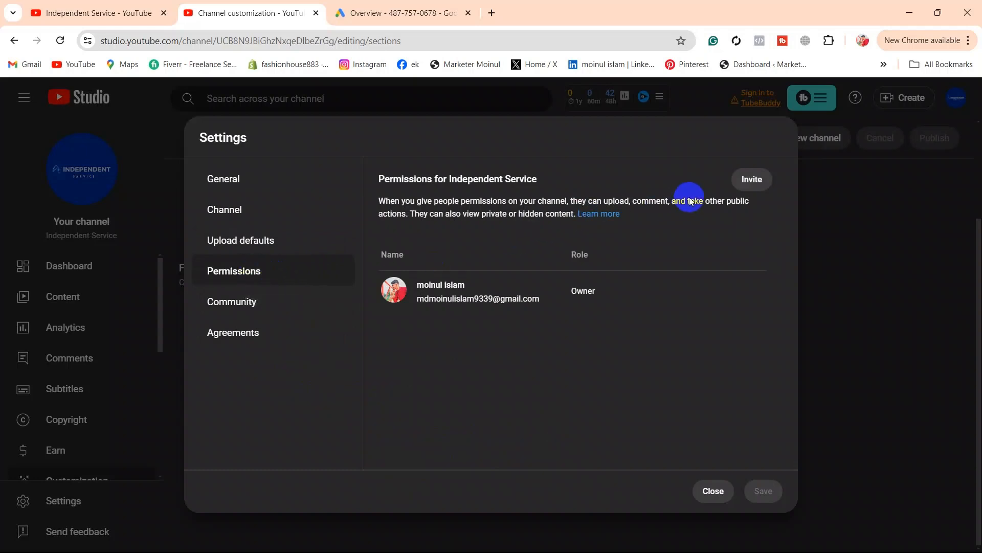
Step: Invite a person by their e-mail address to the channel with Manager access
{"action": "left_click", "coordinate": [744, 180]}
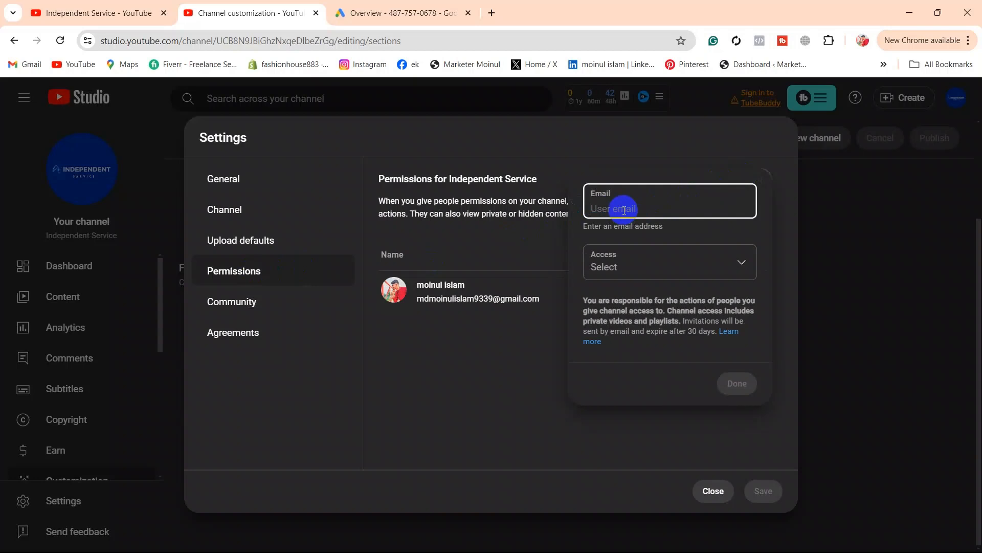
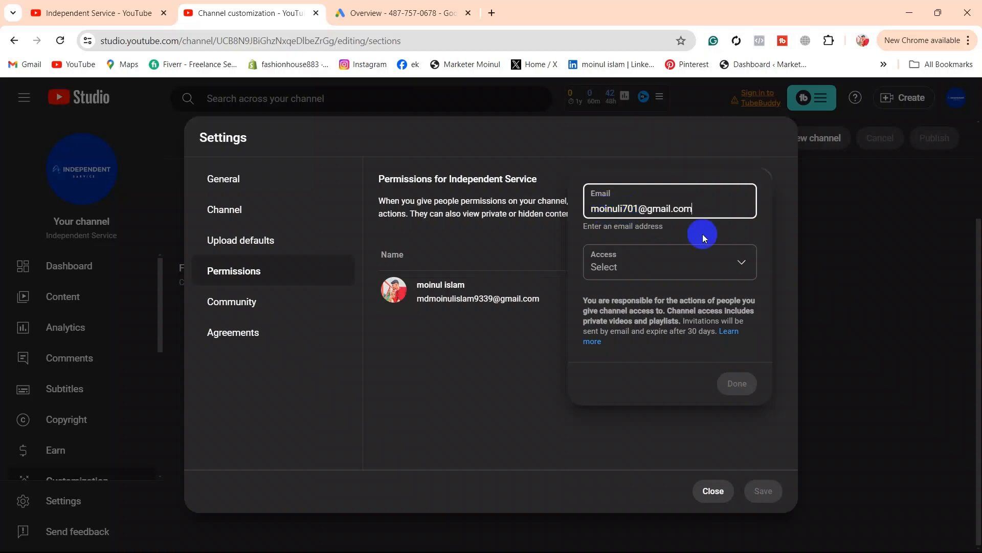
{"action": "left_click", "coordinate": [748, 265]}
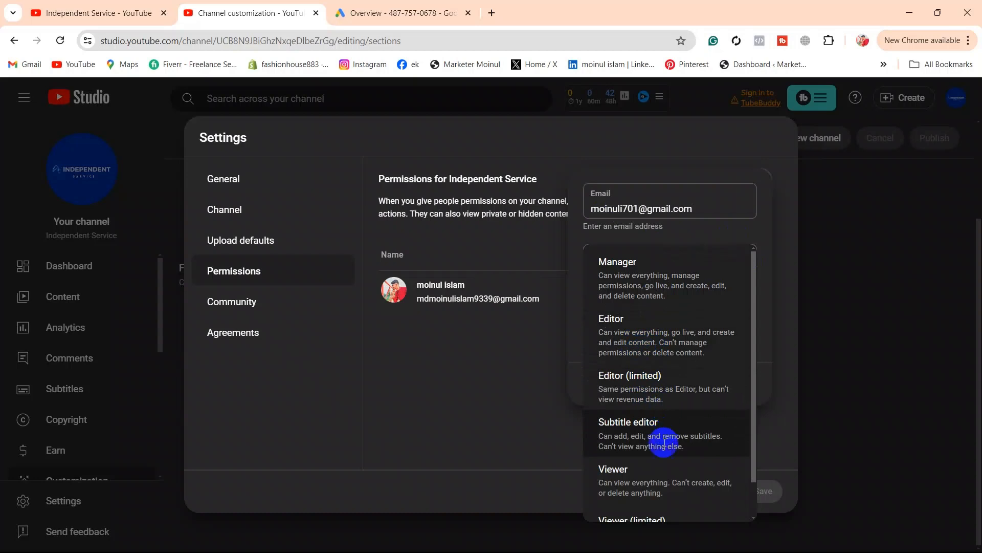
{"action": "left_click", "coordinate": [633, 278]}
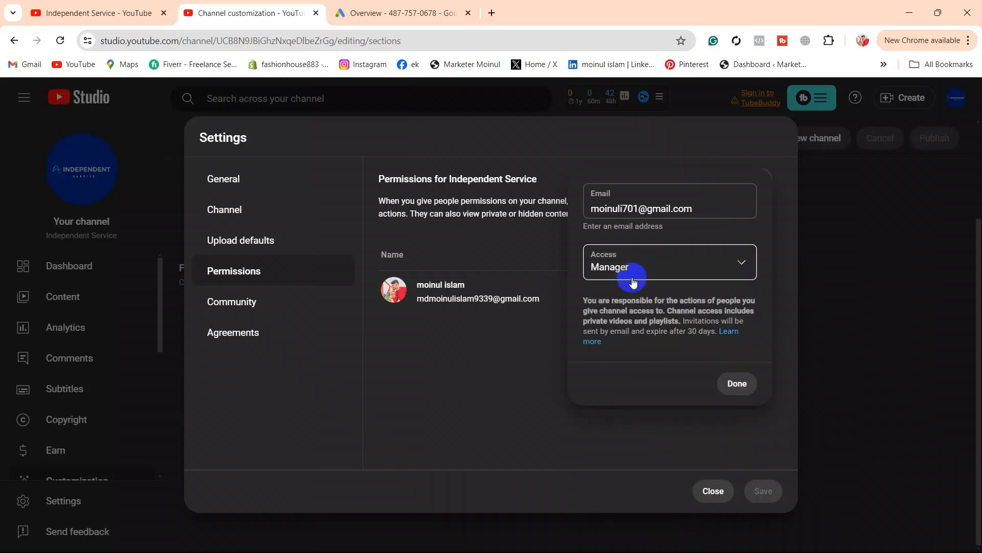
{"action": "left_click", "coordinate": [730, 381]}
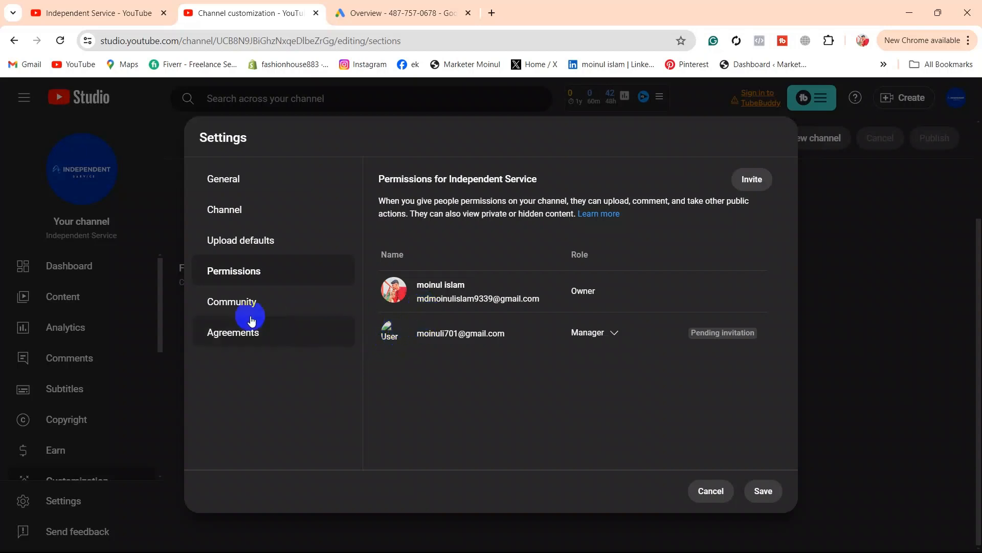
Step: Open Community settings and scroll down to the Blocked words list
{"action": "left_click", "coordinate": [236, 306]}
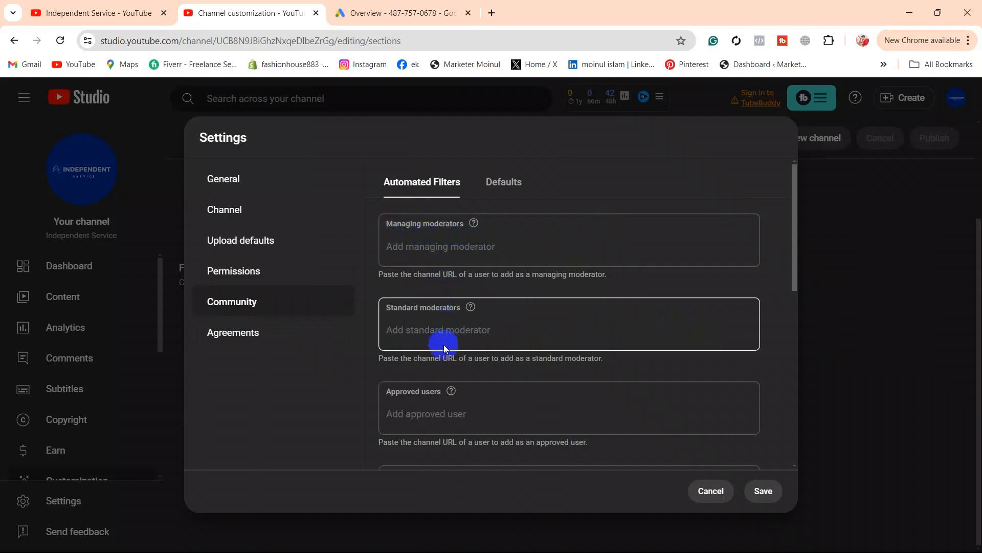
{"action": "scroll", "coordinate": [445, 358], "scroll_direction": "down", "scroll_amount": 3}
{"action": "scroll", "coordinate": [444, 370], "scroll_direction": "down", "scroll_amount": 1}
{"action": "scroll", "coordinate": [440, 368], "scroll_direction": "down", "scroll_amount": 4}
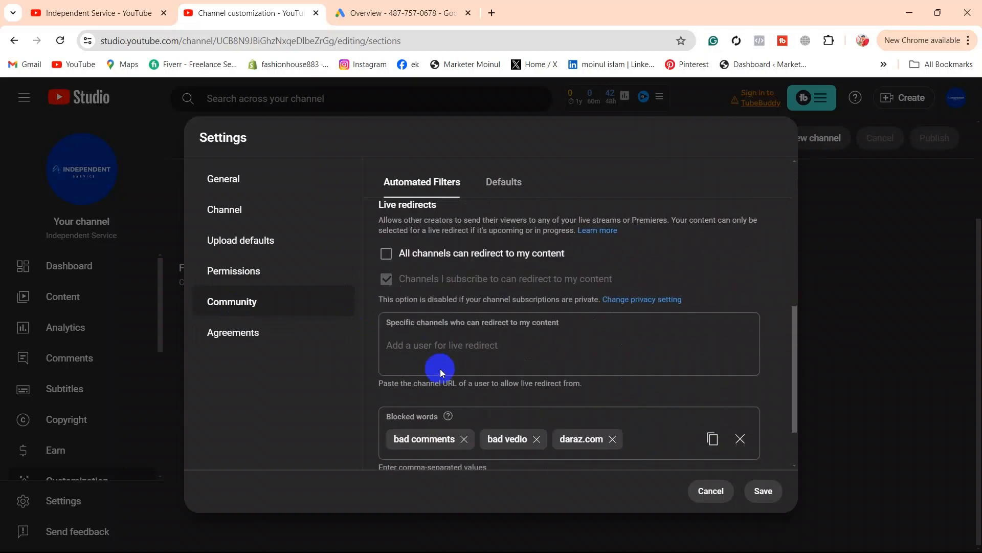
{"action": "scroll", "coordinate": [440, 368], "scroll_direction": "down", "scroll_amount": 1}
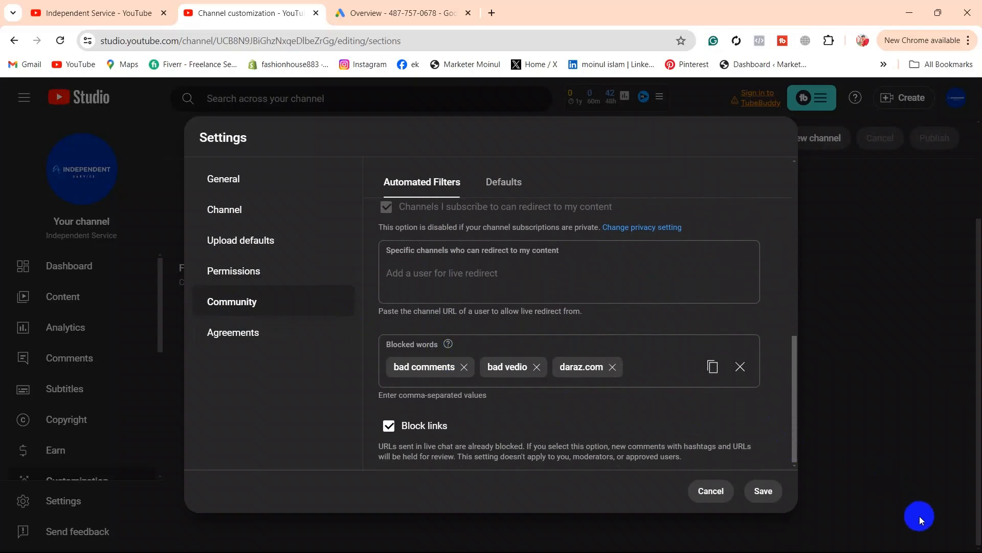
{"action": "scroll", "coordinate": [465, 412], "scroll_direction": "up", "scroll_amount": 8}
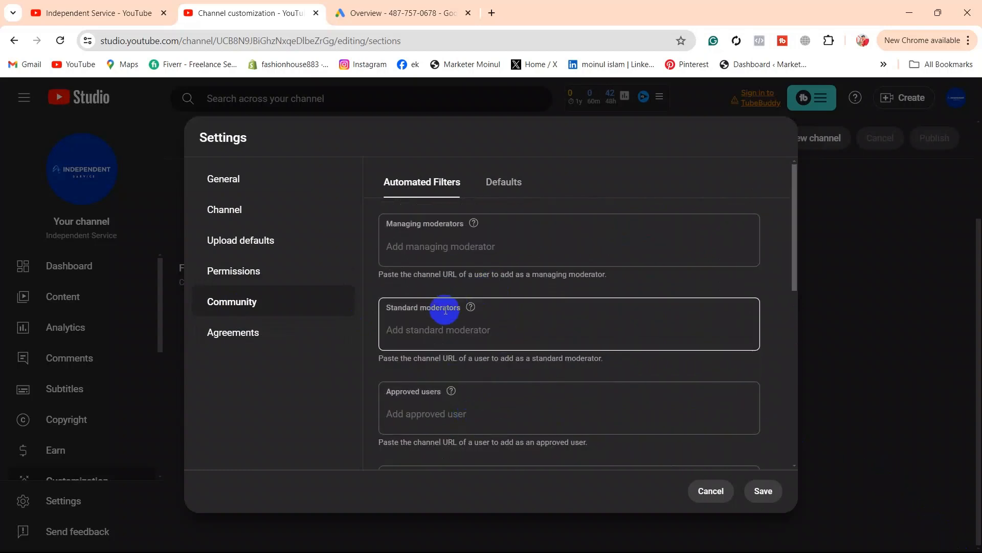
{"action": "scroll", "coordinate": [445, 310], "scroll_direction": "down", "scroll_amount": 5}
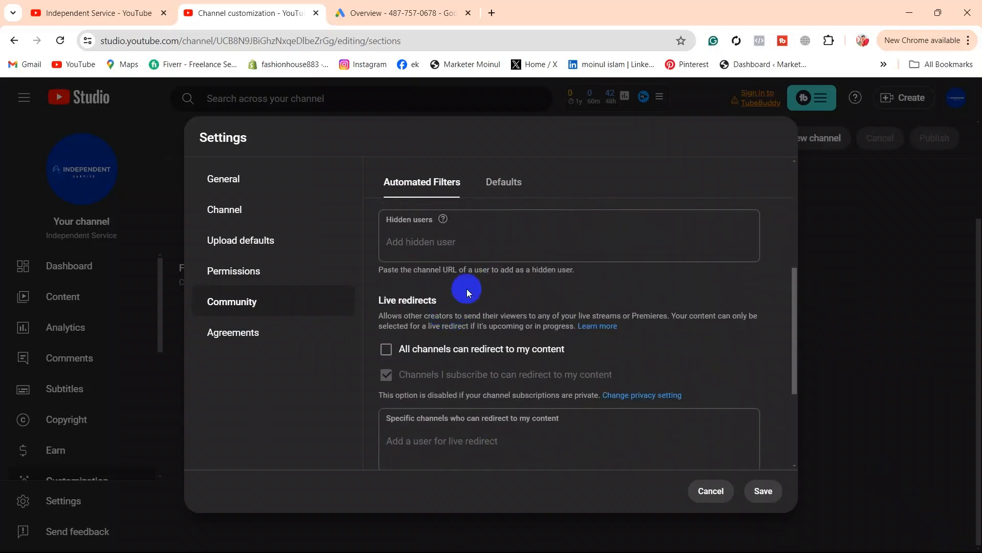
{"action": "scroll", "coordinate": [460, 290], "scroll_direction": "down", "scroll_amount": 4}
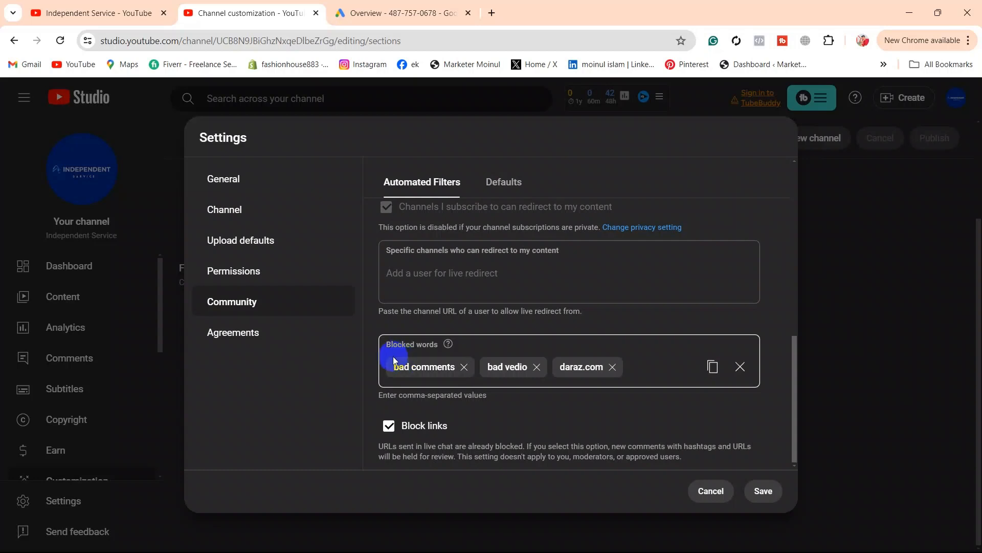
Step: Toggle Block links off and back on, and focus the Blocked words field
{"action": "left_click", "coordinate": [638, 364]}
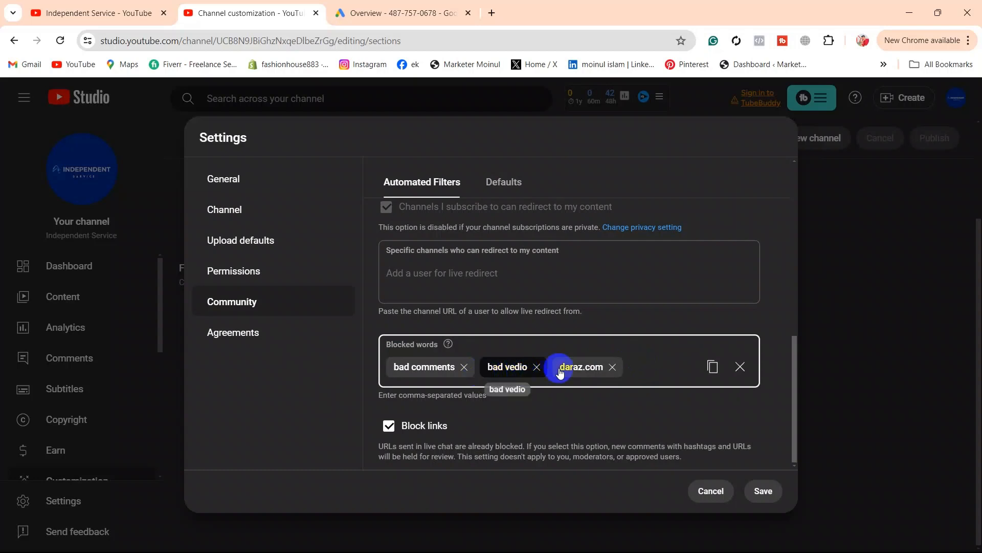
{"action": "left_click", "coordinate": [388, 428]}
{"action": "left_click", "coordinate": [388, 427]}
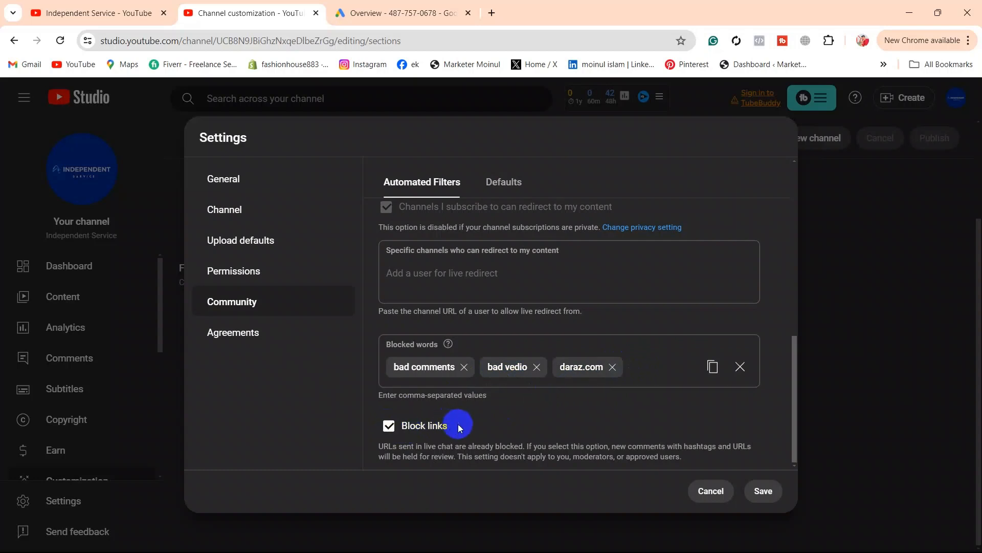
{"action": "left_click", "coordinate": [633, 366]}
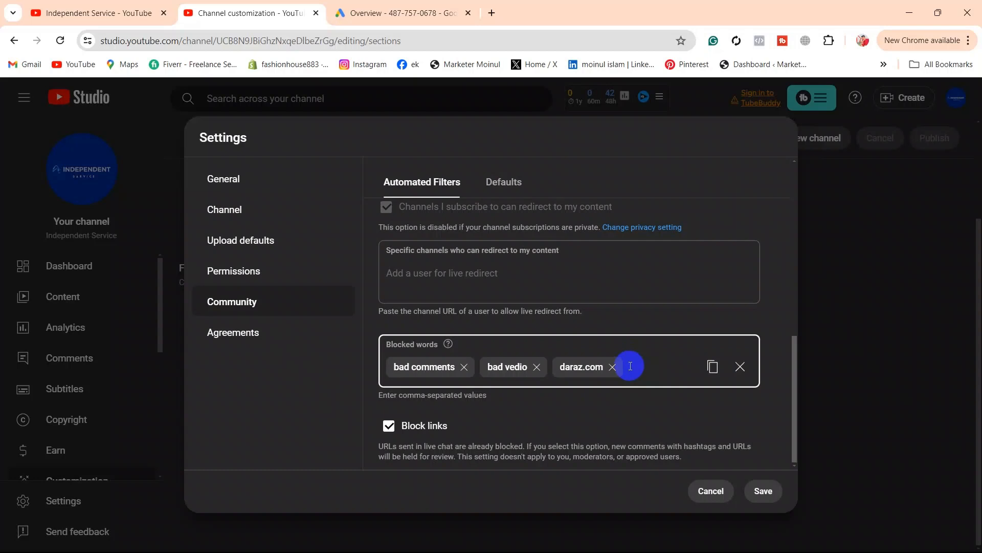
Step: Add 'Bad video' as a blocked word, then switch to the Community Defaults
{"action": "type", "text": "Bad video"}
{"action": "key", "text": "Return"}
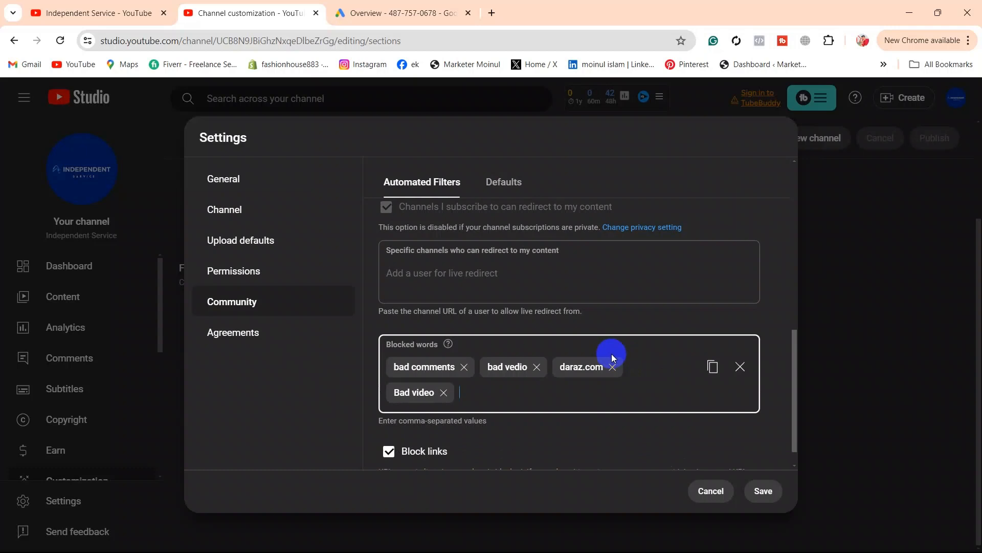
{"action": "scroll", "coordinate": [573, 384], "scroll_direction": "down", "scroll_amount": 1}
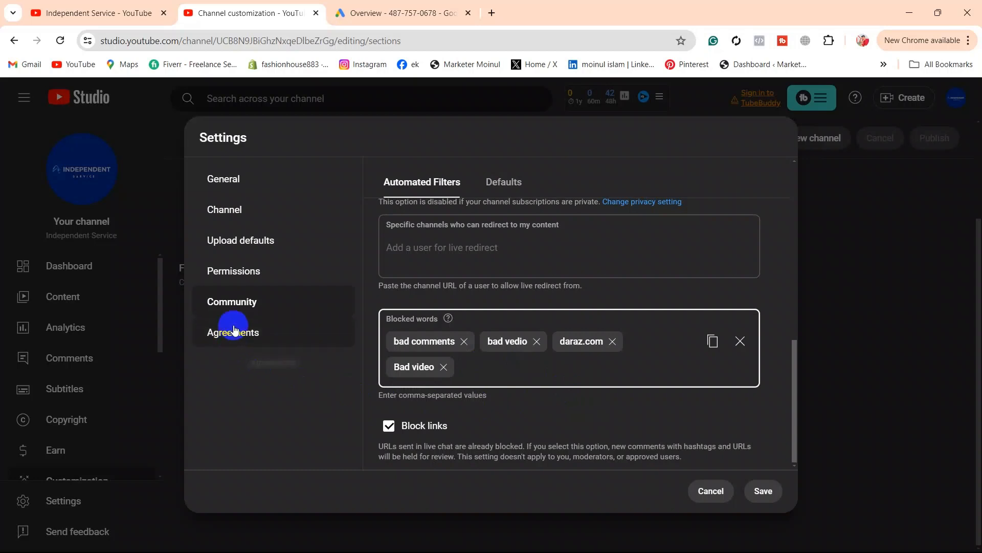
{"action": "left_click", "coordinate": [502, 183]}
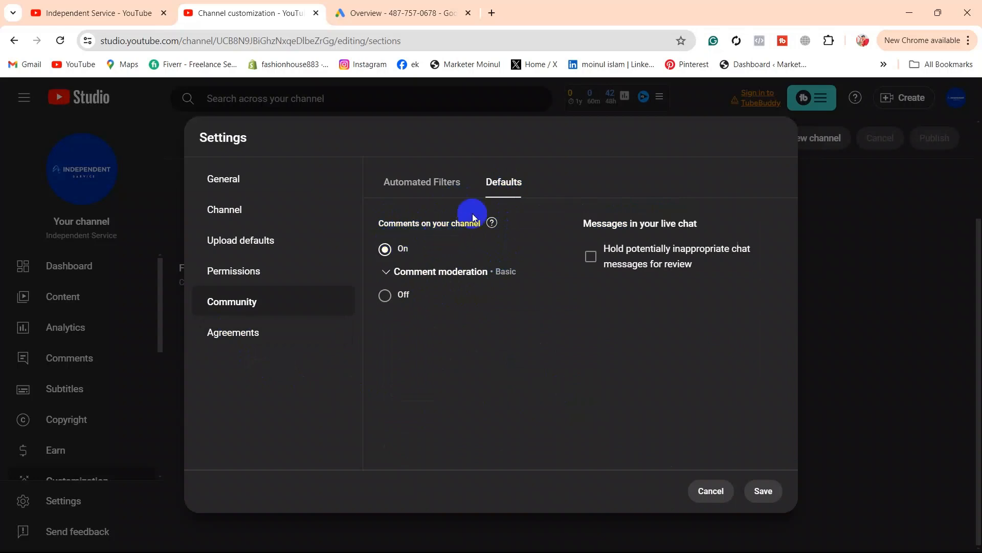
Step: Toggle holding live chat messages on and off, review Agreements, then save the settings
{"action": "left_click", "coordinate": [385, 250]}
{"action": "left_click", "coordinate": [592, 257]}
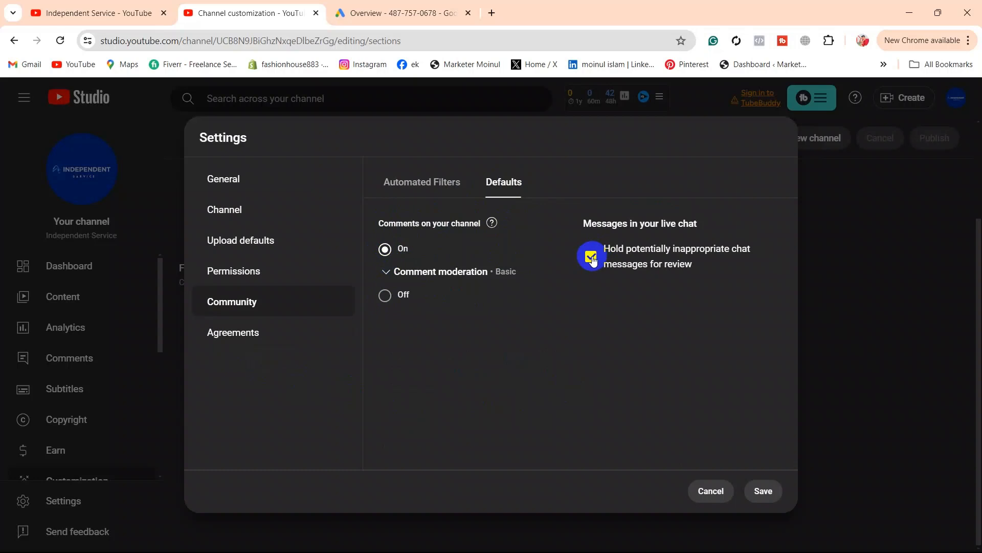
{"action": "left_click", "coordinate": [591, 257]}
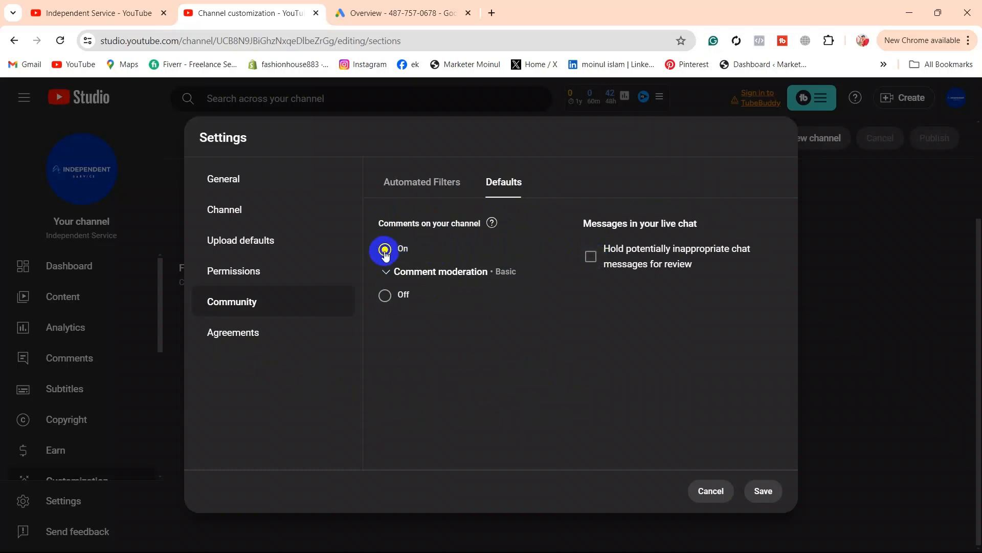
{"action": "left_click", "coordinate": [255, 332]}
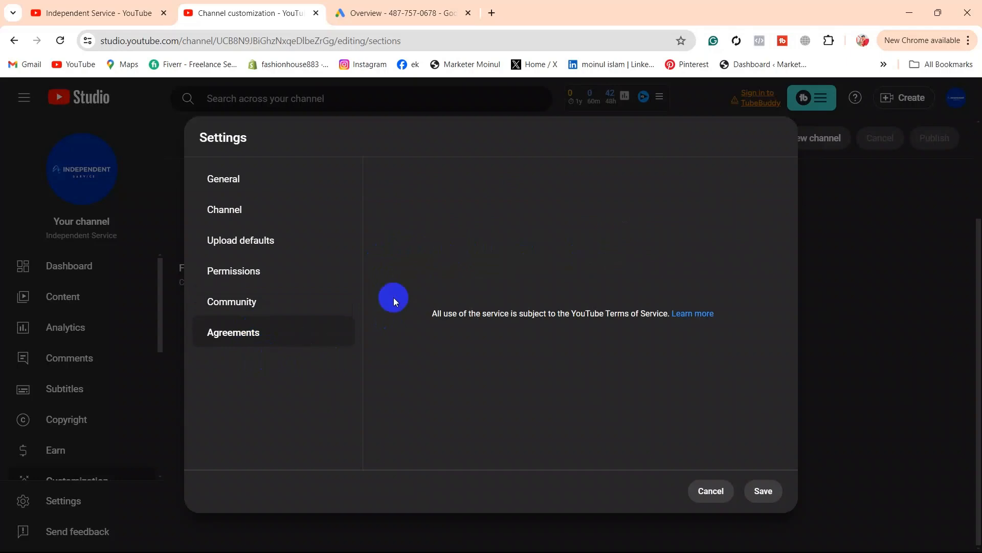
{"action": "left_click", "coordinate": [763, 491]}
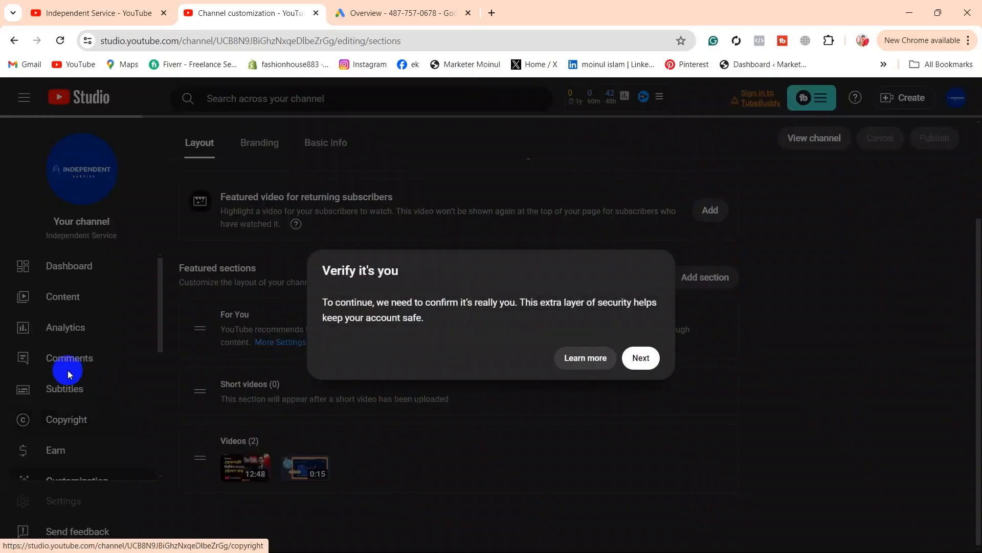
Step: Continue the 'Verify it's you' check, then open the Content list of the channel's videos
{"action": "left_click", "coordinate": [641, 357]}
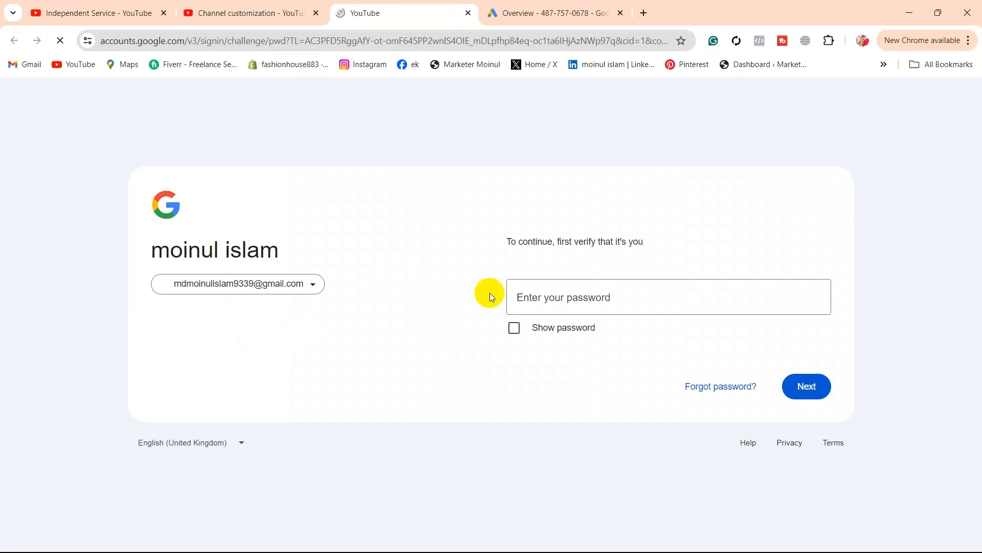
{"action": "left_click", "coordinate": [570, 297]}
{"action": "left_click", "coordinate": [232, 11]}
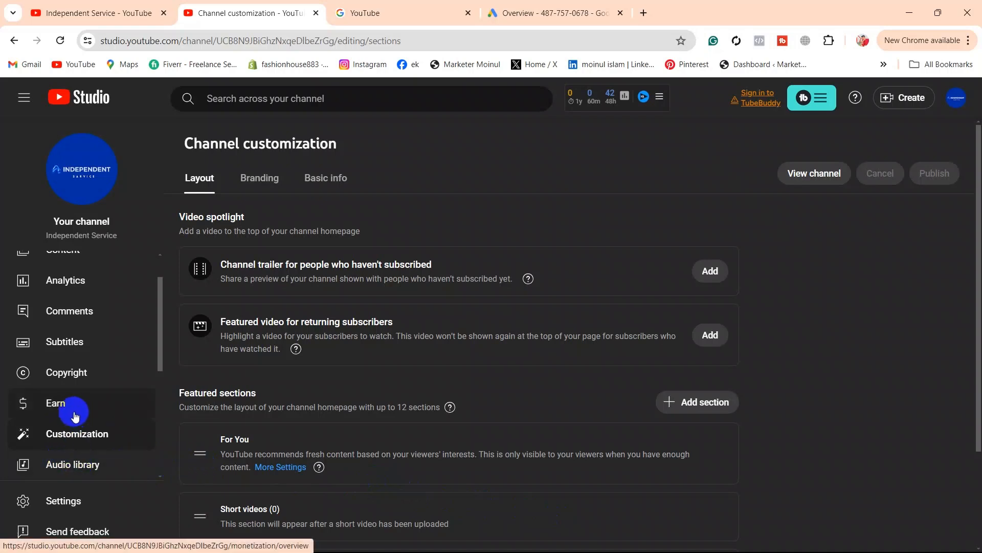
{"action": "scroll", "coordinate": [76, 417], "scroll_direction": "up", "scroll_amount": 1}
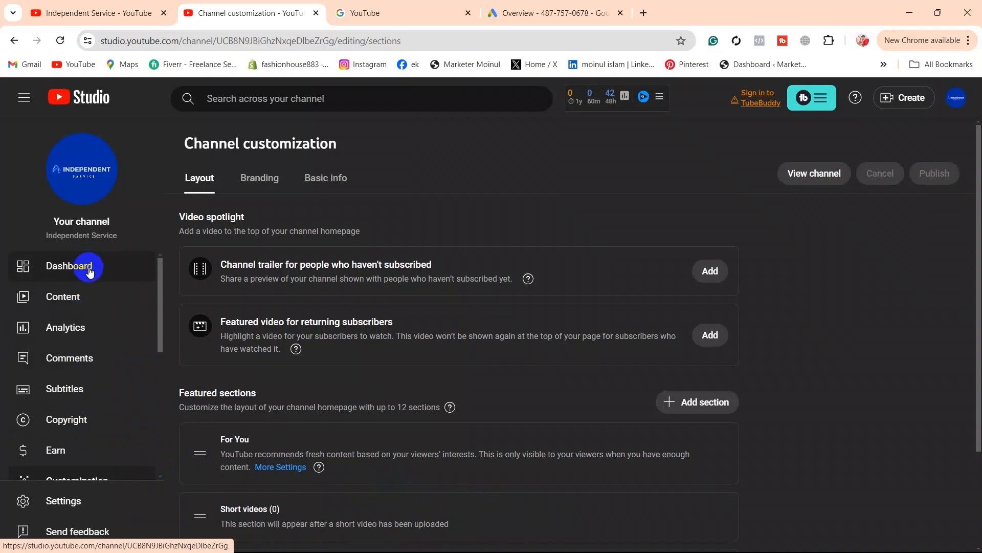
{"action": "left_click", "coordinate": [102, 297]}
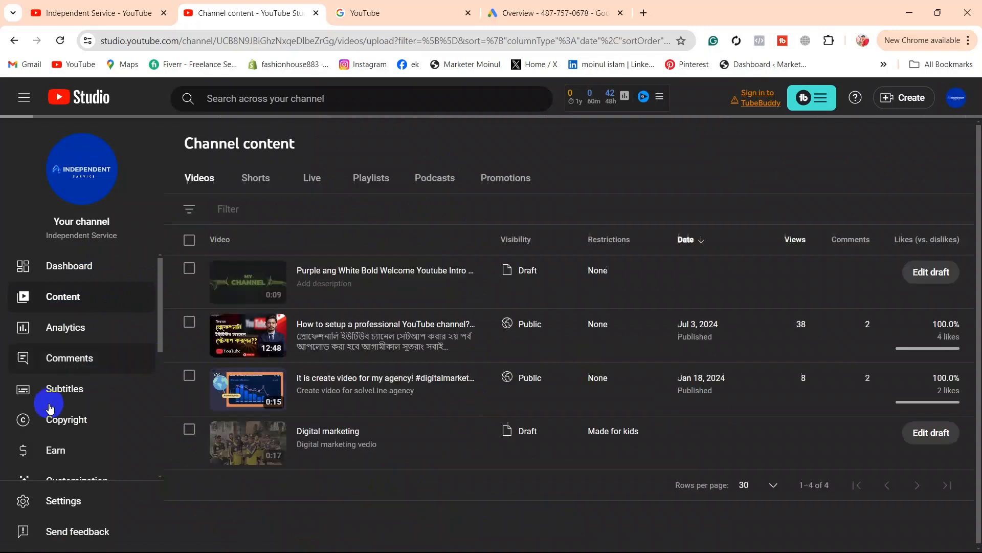
Step: Review channel analytics (29 views in 28 days) on the Content and Audience tabs, then go to Copyright
{"action": "left_click", "coordinate": [75, 333]}
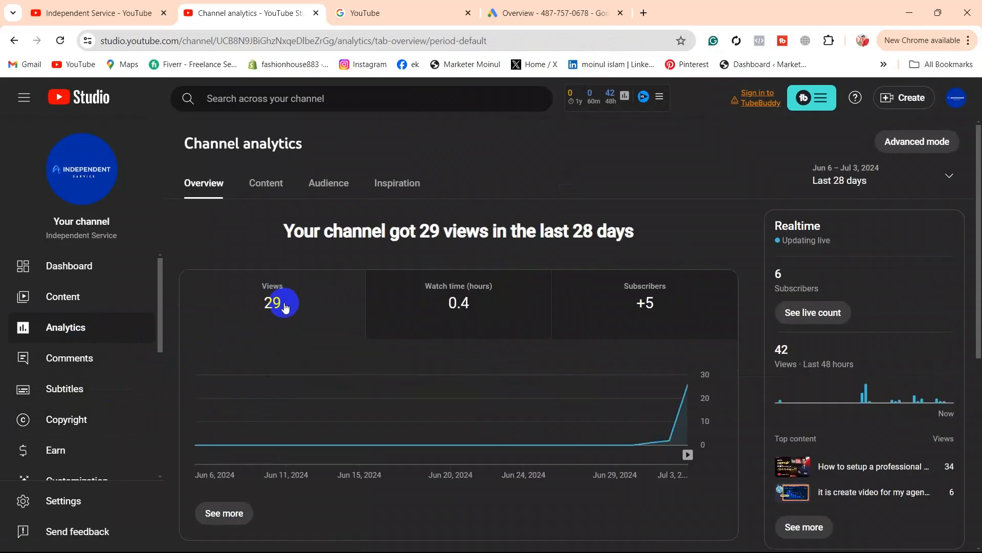
{"action": "left_click", "coordinate": [272, 187]}
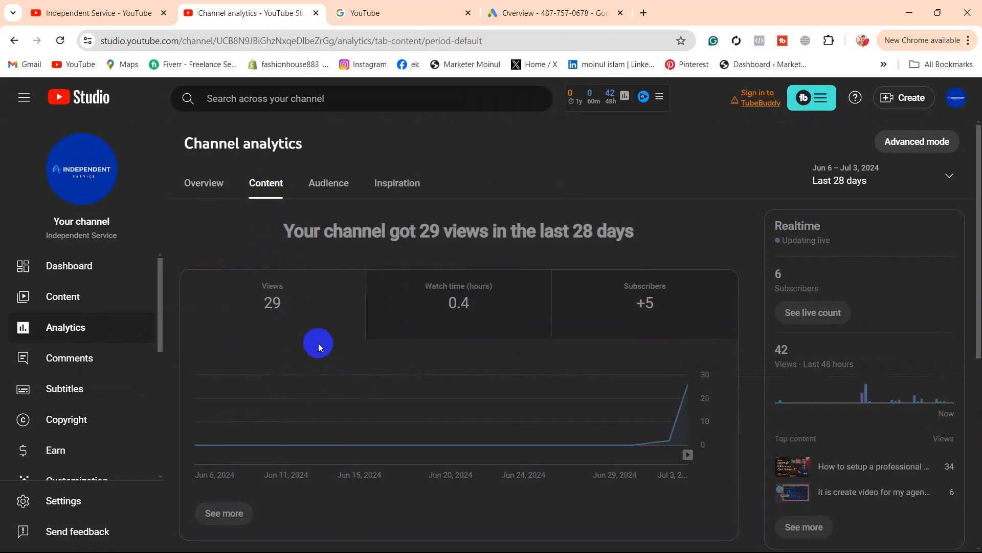
{"action": "left_click", "coordinate": [330, 188]}
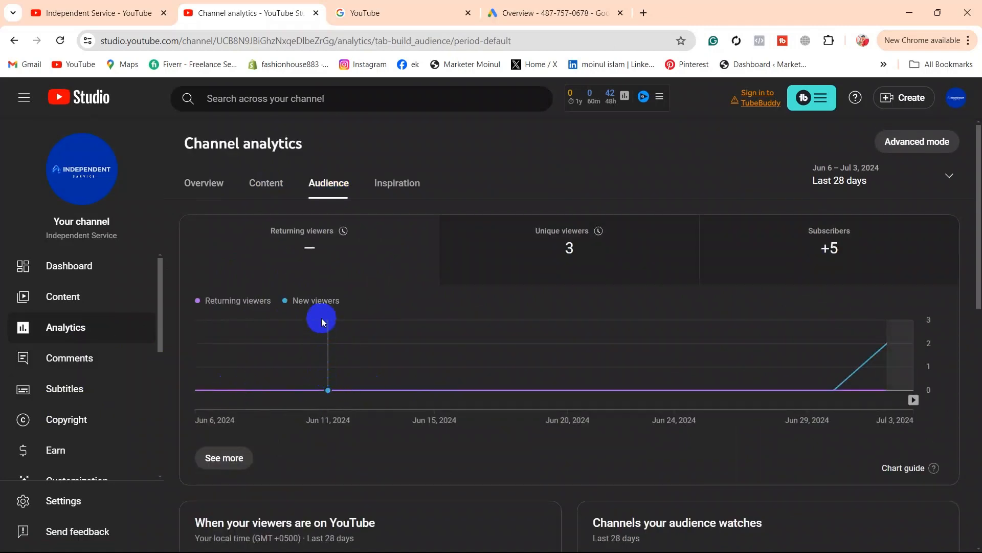
{"action": "scroll", "coordinate": [420, 358], "scroll_direction": "down", "scroll_amount": 10}
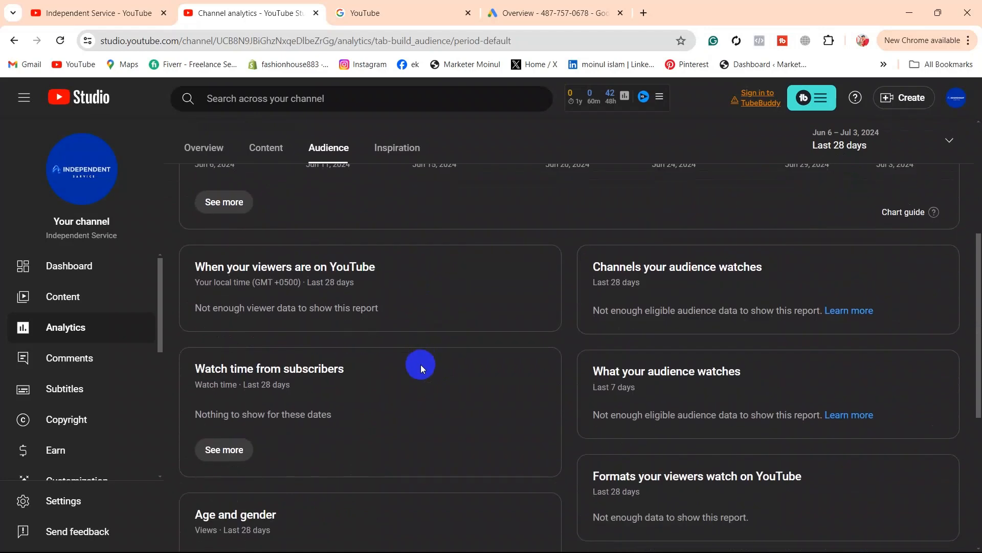
{"action": "scroll", "coordinate": [421, 366], "scroll_direction": "up", "scroll_amount": 11}
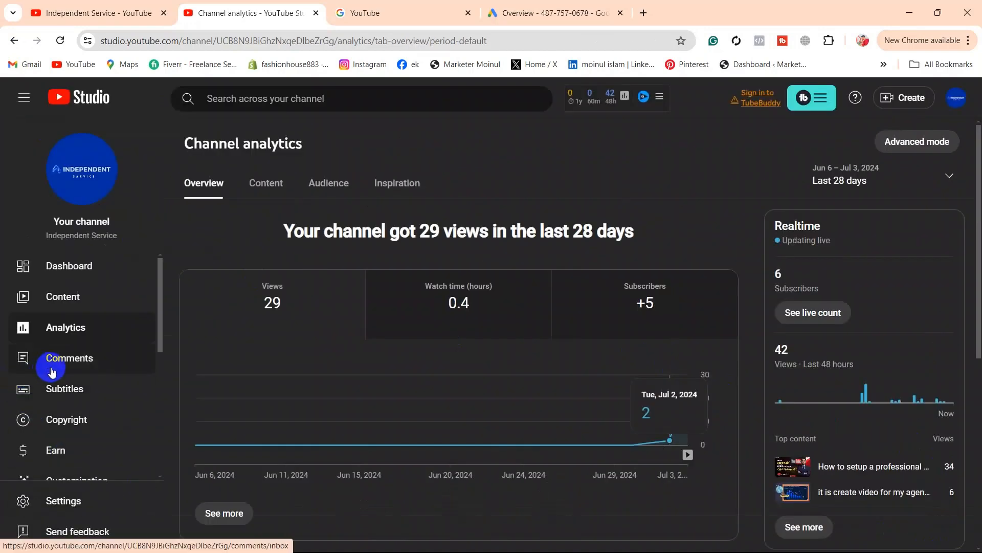
{"action": "scroll", "coordinate": [87, 365], "scroll_direction": "down", "scroll_amount": 1}
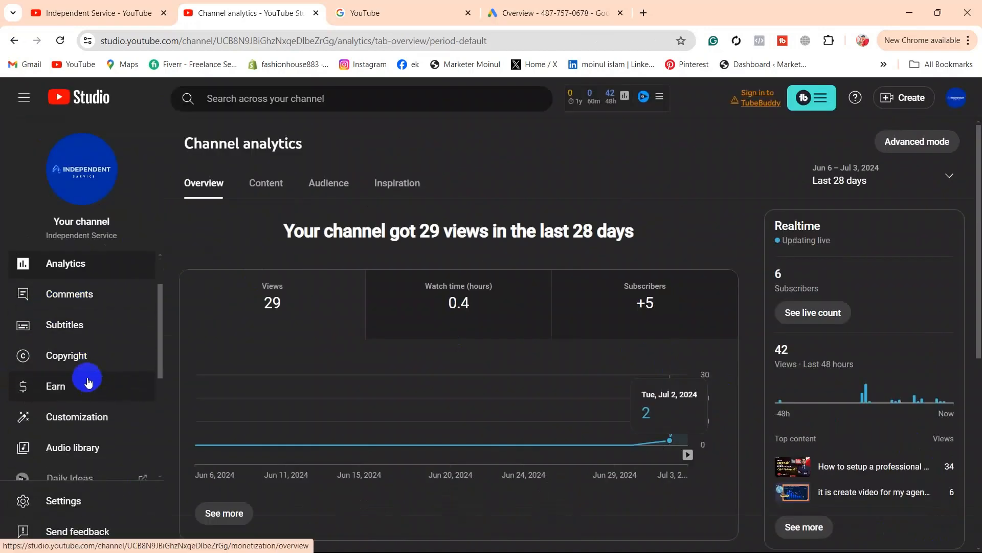
{"action": "left_click", "coordinate": [88, 360]}
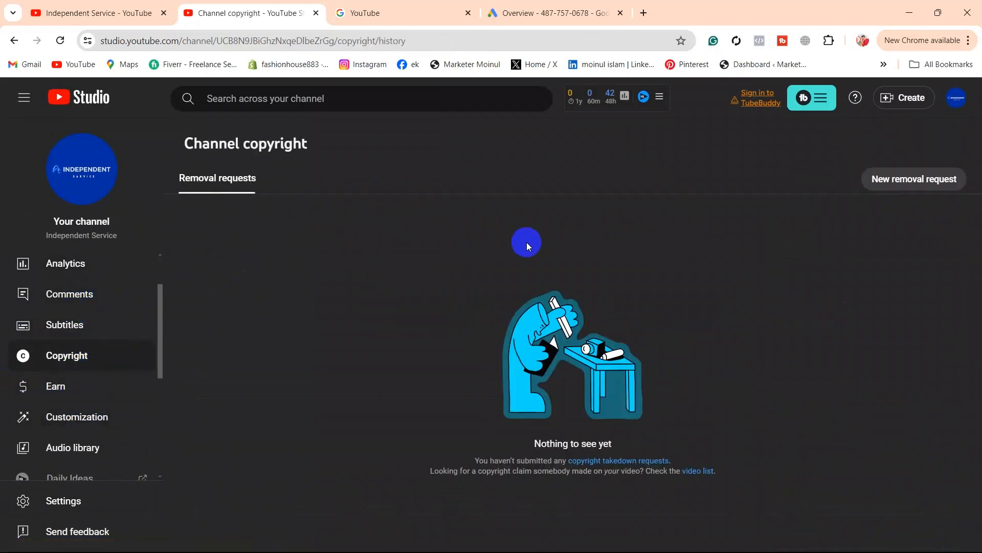
Step: Check the Earn page's joining requirements: 6 of 1,000 subscribers, 0 watch hours, 0 Shorts views
{"action": "left_click", "coordinate": [105, 387]}
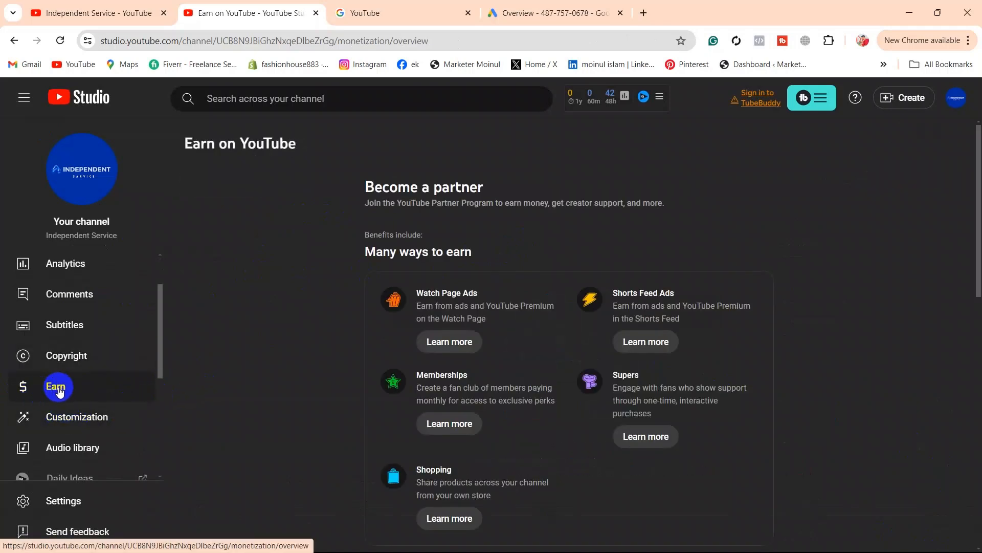
{"action": "scroll", "coordinate": [76, 384], "scroll_direction": "down", "scroll_amount": 1}
{"action": "scroll", "coordinate": [461, 383], "scroll_direction": "down", "scroll_amount": 2}
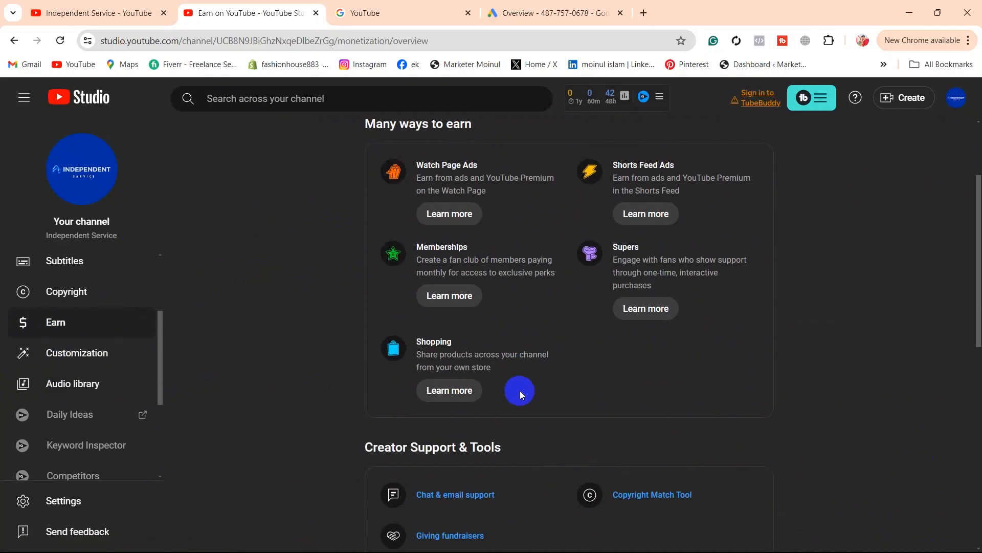
{"action": "scroll", "coordinate": [520, 391], "scroll_direction": "down", "scroll_amount": 8}
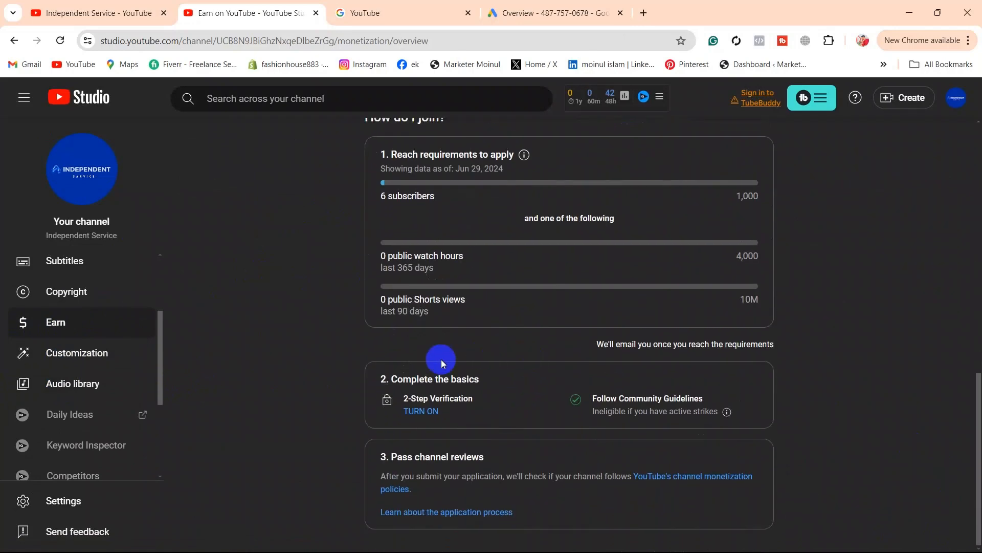
{"action": "scroll", "coordinate": [486, 355], "scroll_direction": "up", "scroll_amount": 1}
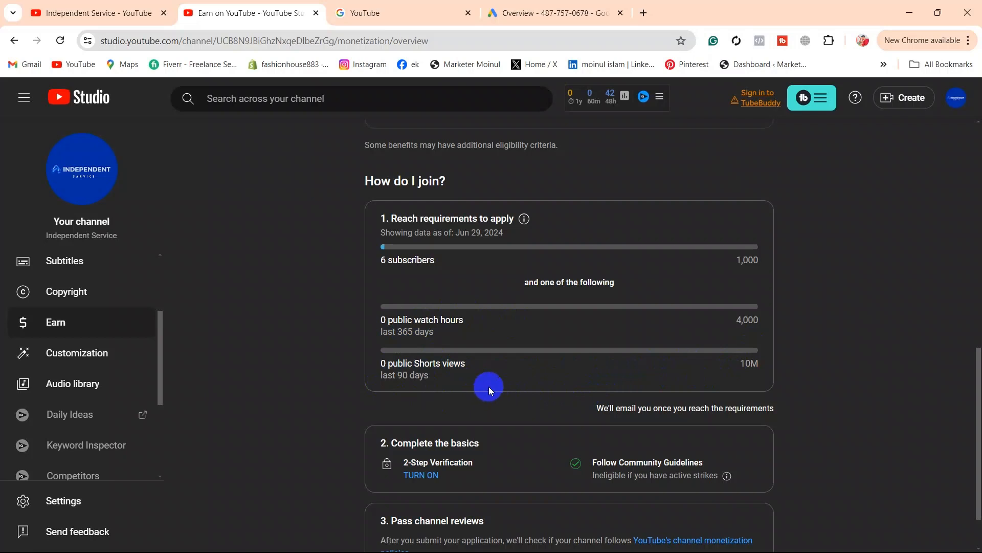
{"action": "scroll", "coordinate": [488, 390], "scroll_direction": "down", "scroll_amount": 1}
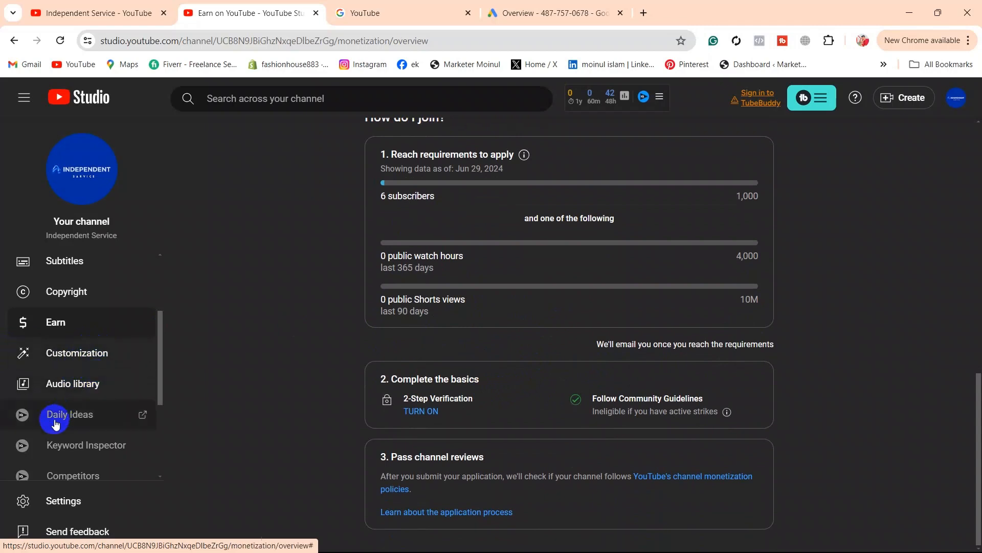
Step: In the Audio library, preview the Rock track Some College and pause it at 0:03
{"action": "left_click", "coordinate": [94, 386]}
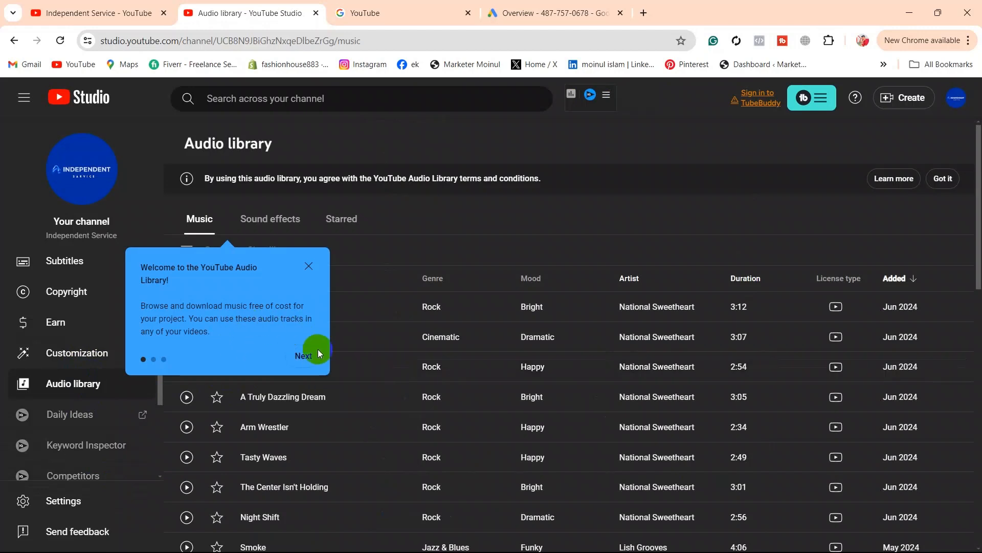
{"action": "left_click", "coordinate": [309, 266]}
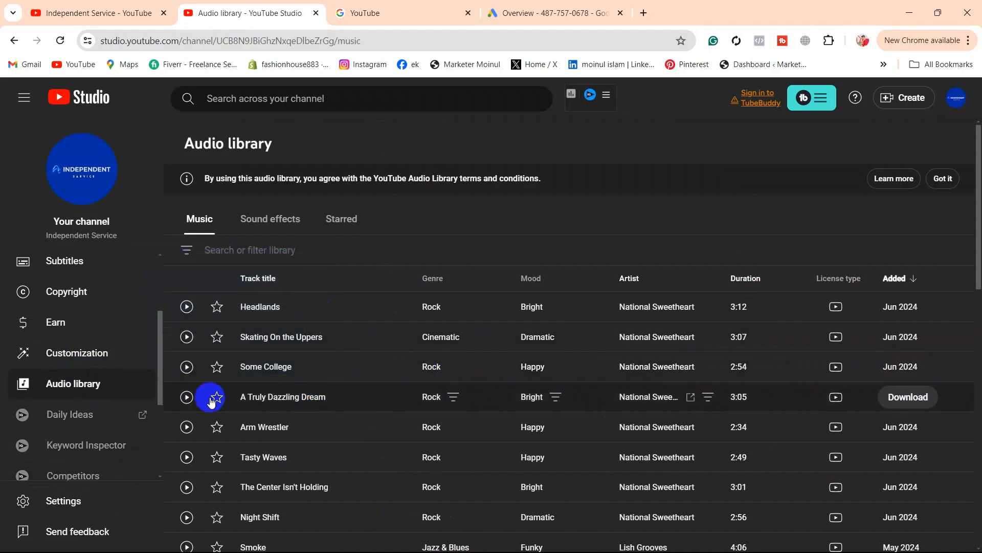
{"action": "left_click", "coordinate": [186, 369]}
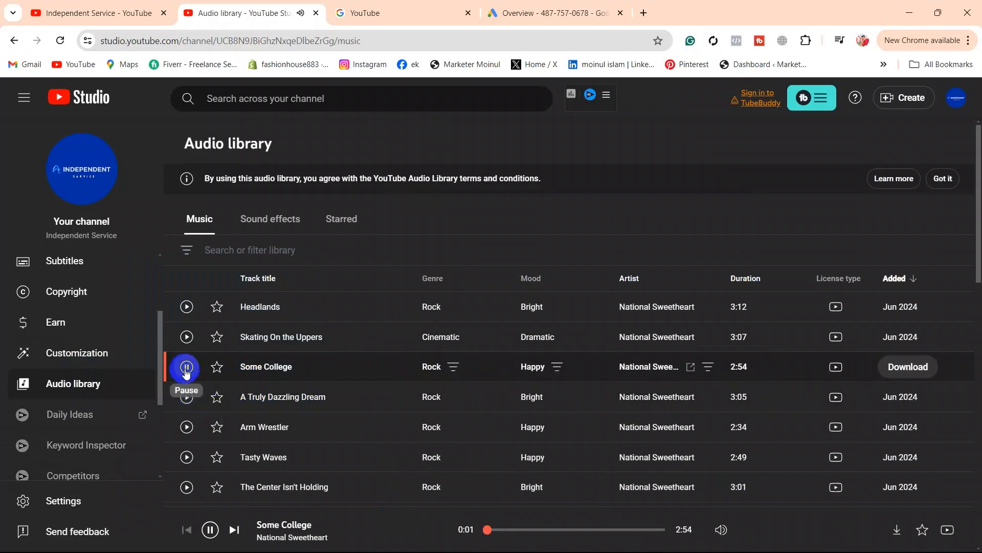
{"action": "left_click", "coordinate": [186, 369]}
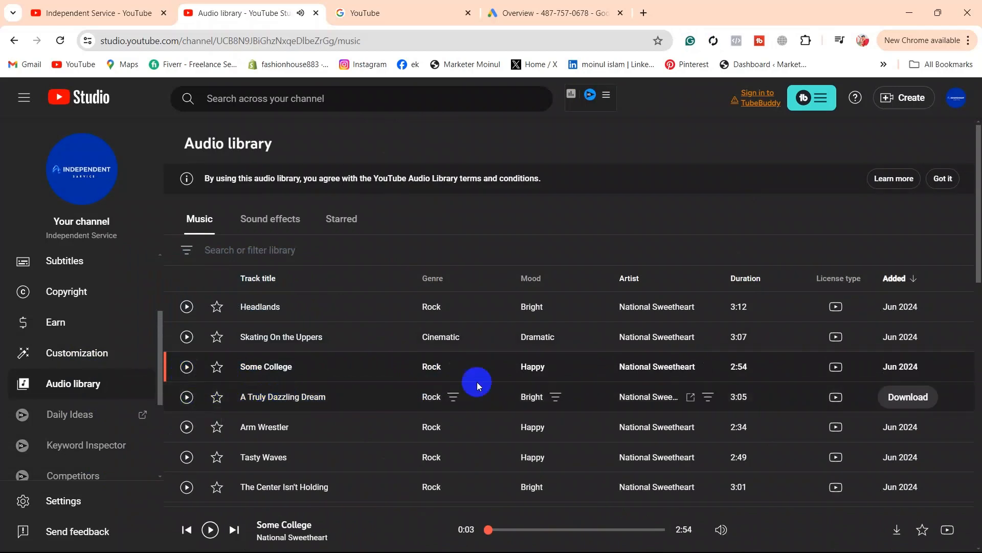
{"action": "scroll", "coordinate": [478, 414], "scroll_direction": "down", "scroll_amount": 3}
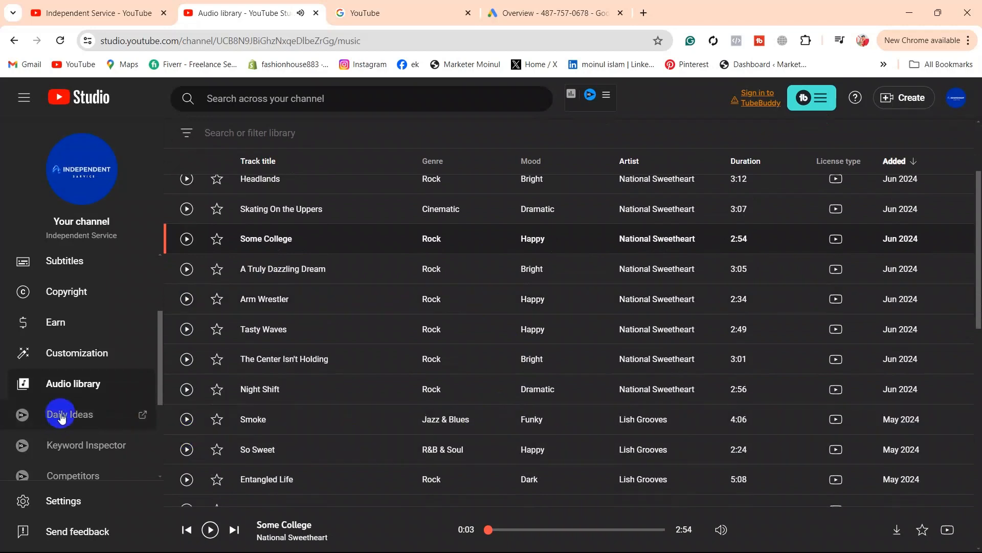
{"action": "scroll", "coordinate": [57, 424], "scroll_direction": "down", "scroll_amount": 3}
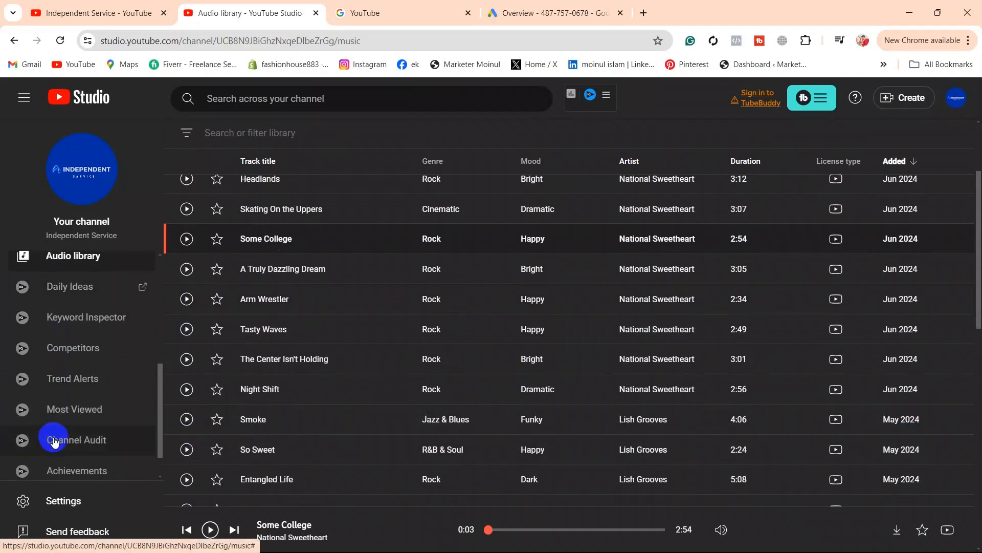
{"action": "scroll", "coordinate": [53, 436], "scroll_direction": "down", "scroll_amount": 1}
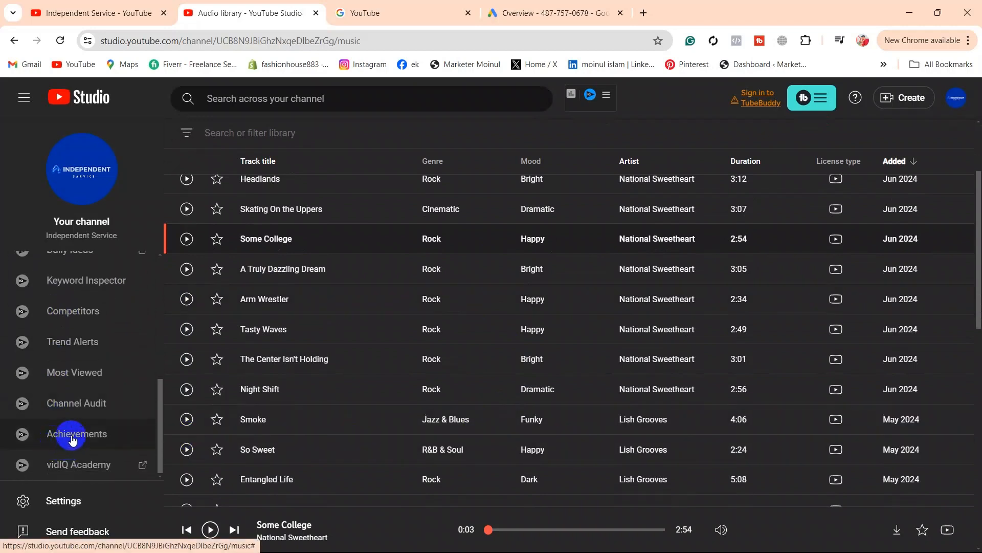
{"action": "scroll", "coordinate": [70, 440], "scroll_direction": "up", "scroll_amount": 5}
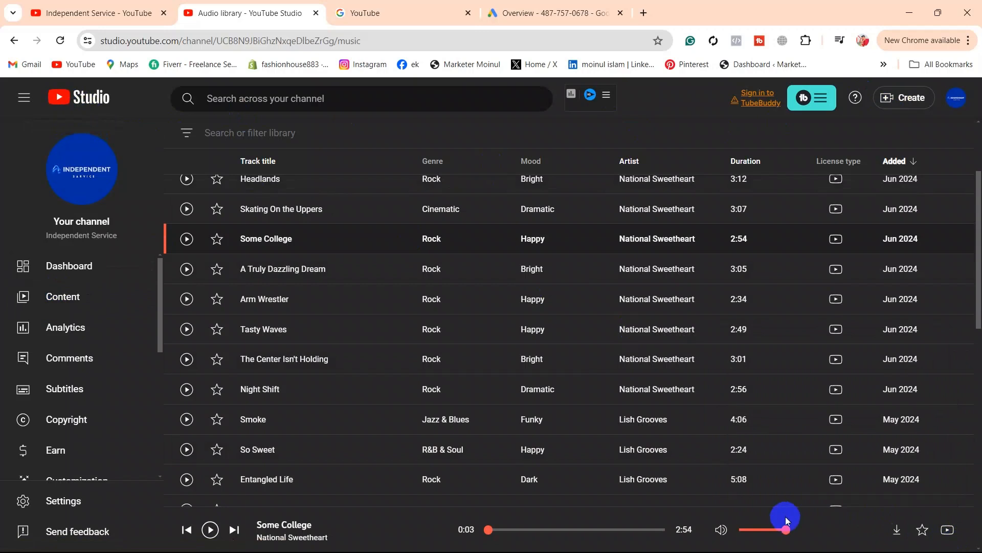
{"action": "mouse_move", "coordinate": [785, 518]}
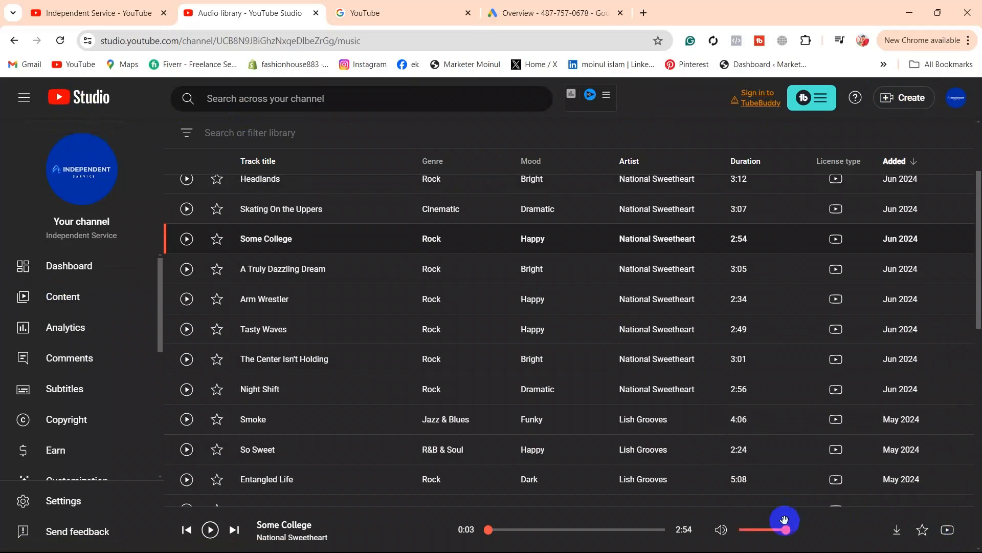